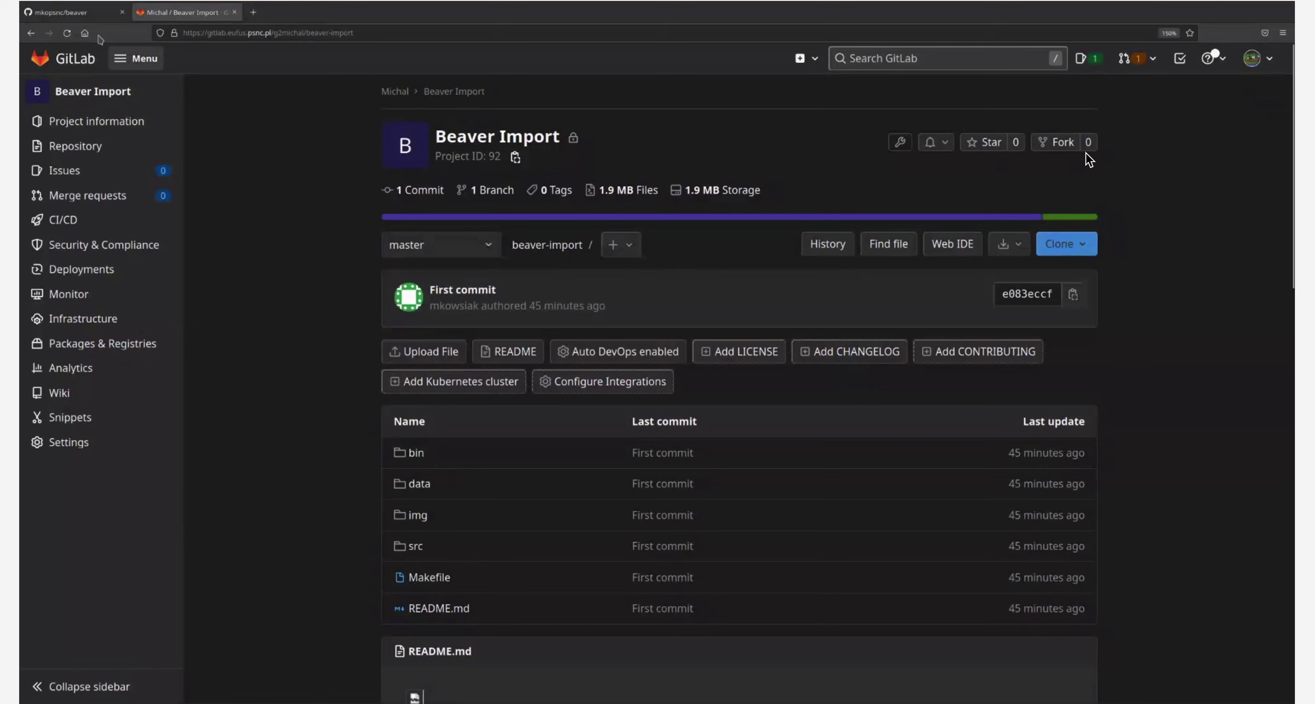
Switch to the browser tab showing the GitHub mkopsnc/beaver repository
{"action": "left_click", "coordinate": [80, 13]}
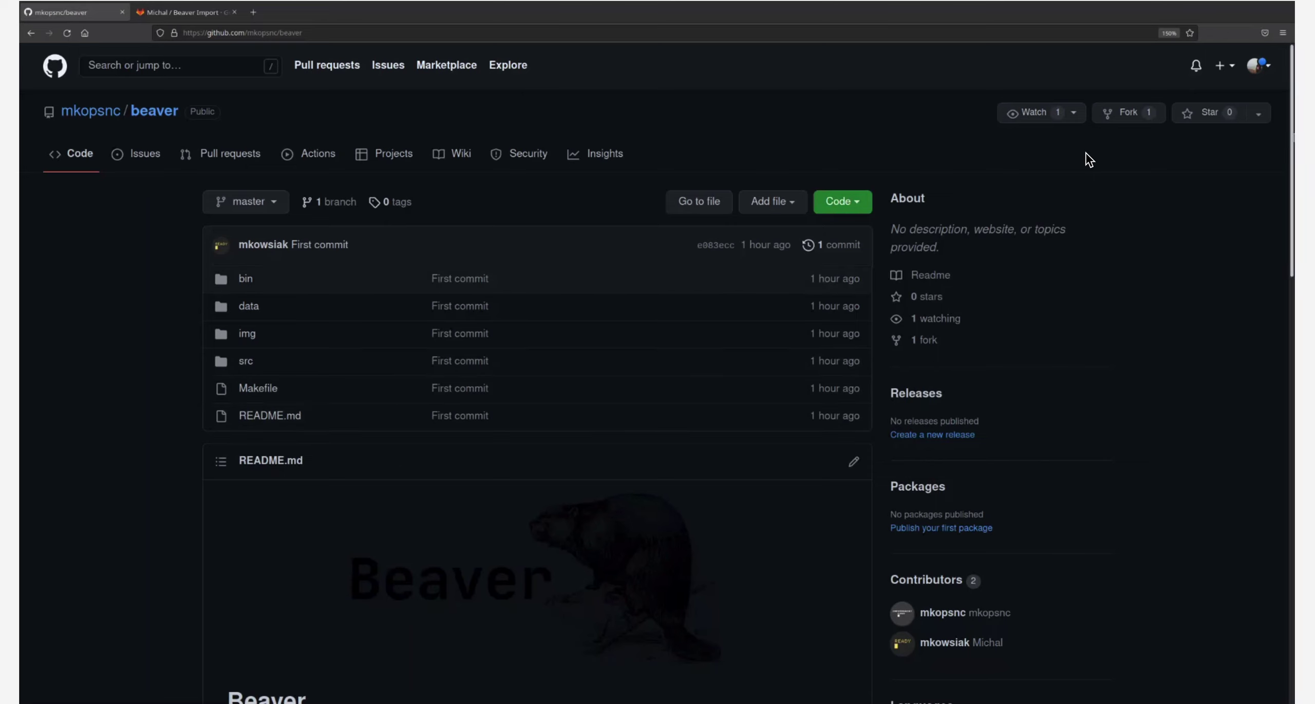
Go to the Personal access tokens page in GitHub's Developer settings
{"action": "left_click", "coordinate": [1273, 68]}
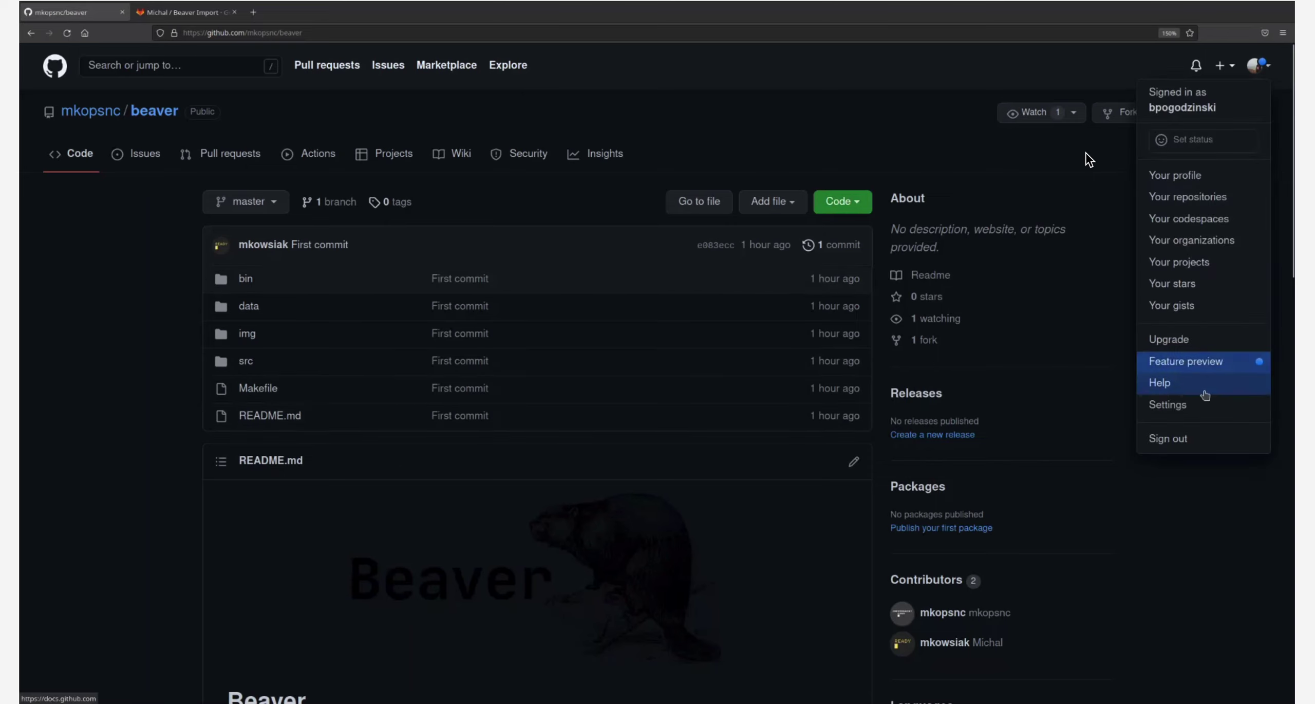
{"action": "left_click", "coordinate": [1185, 406]}
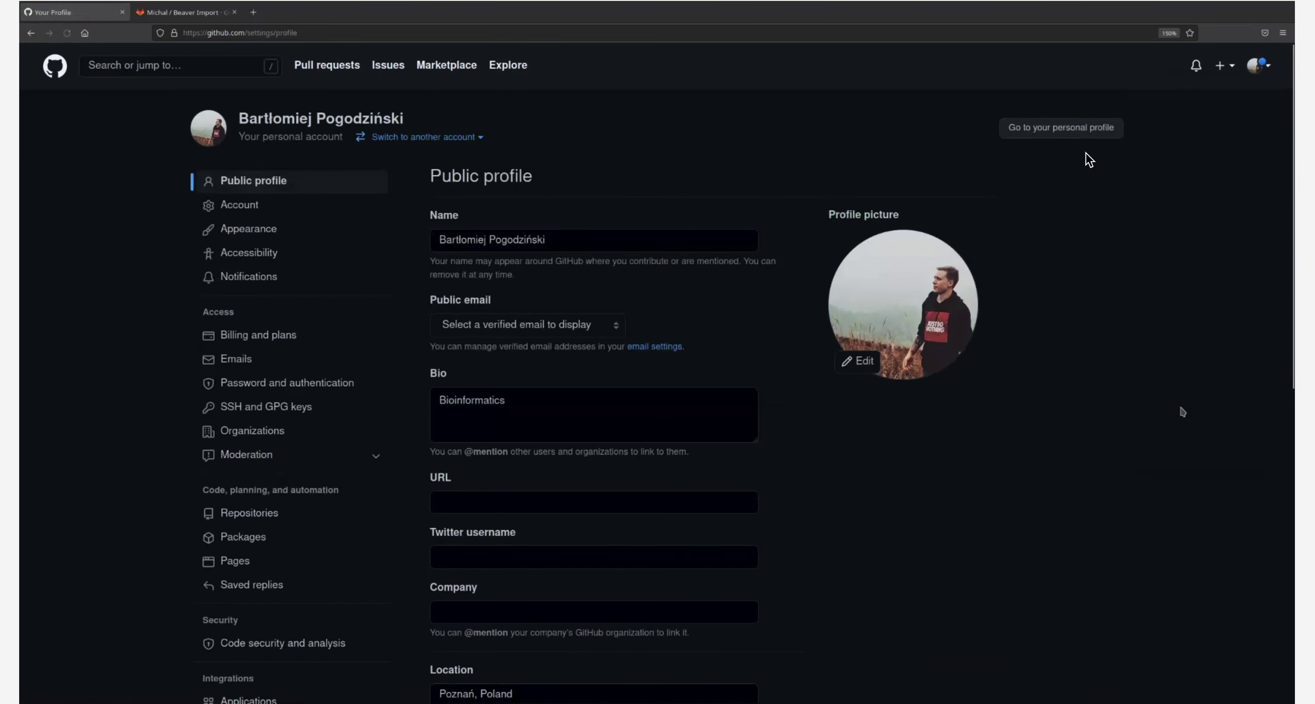
{"action": "scroll", "coordinate": [391, 389], "scroll_direction": "down", "scroll_amount": 5}
{"action": "scroll", "coordinate": [391, 389], "scroll_direction": "down", "scroll_amount": 2}
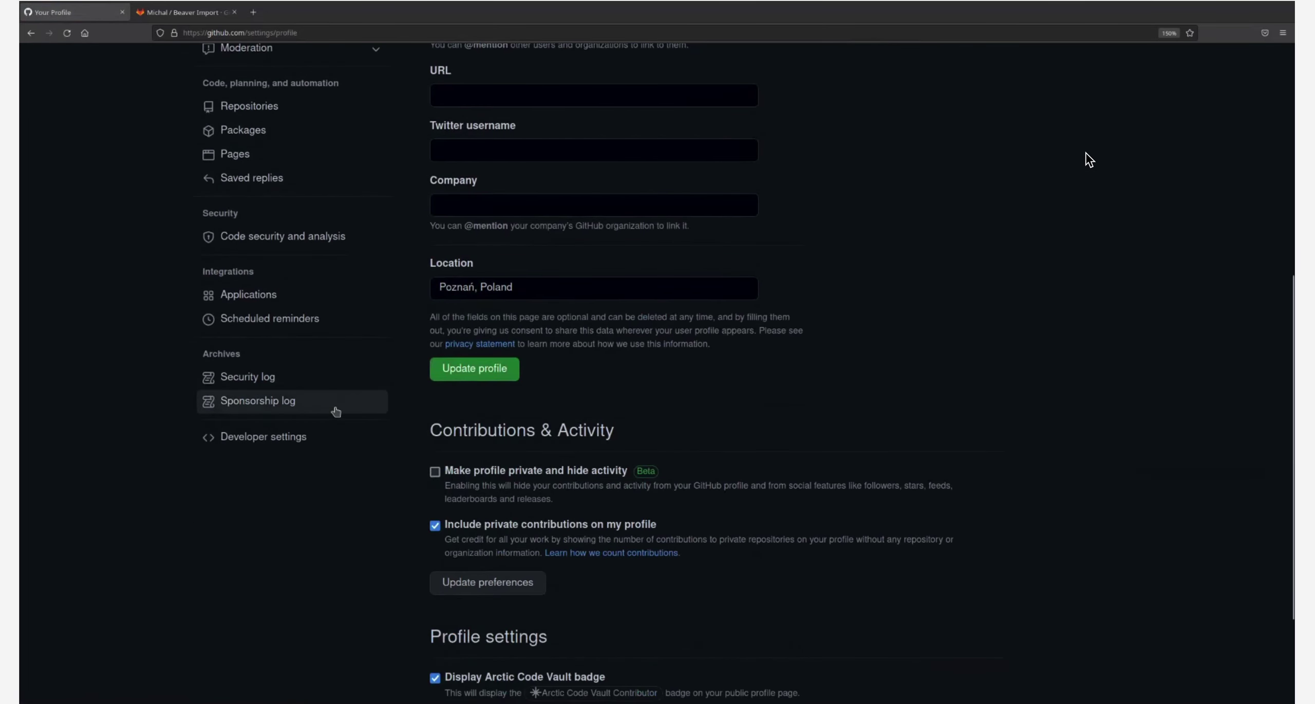
{"action": "left_click", "coordinate": [277, 440]}
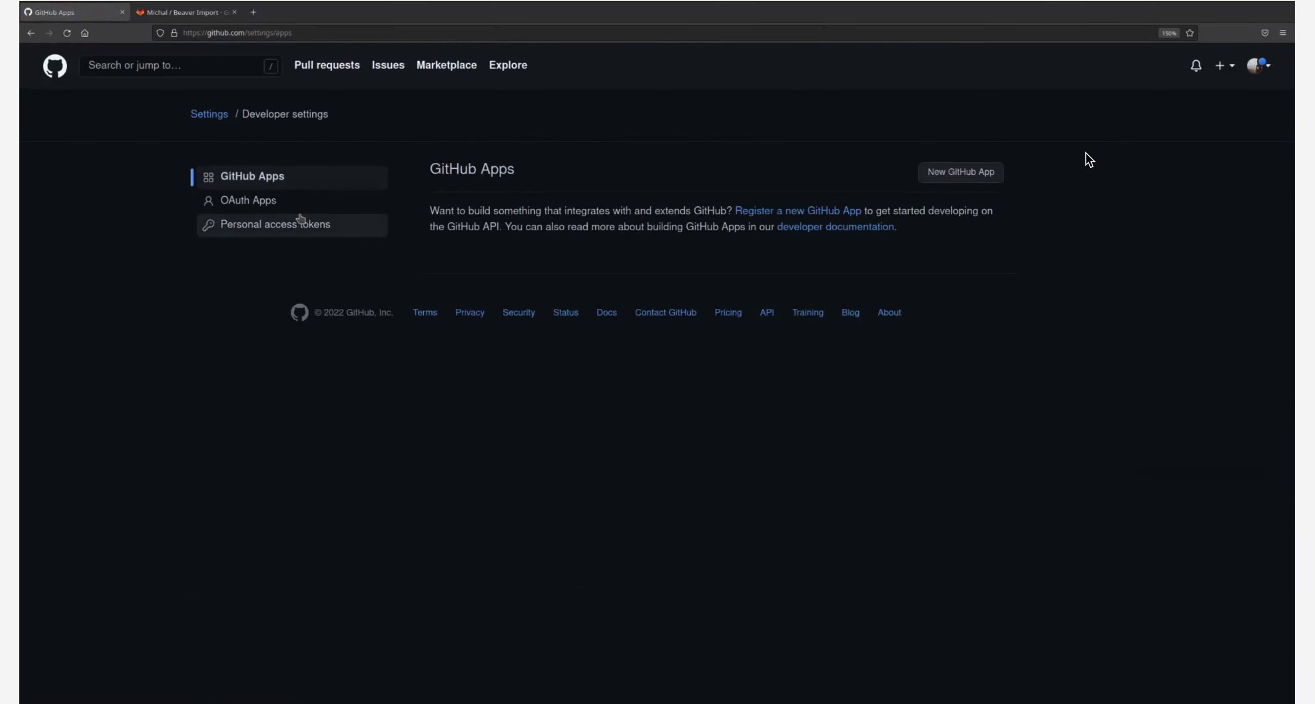
{"action": "left_click", "coordinate": [285, 229]}
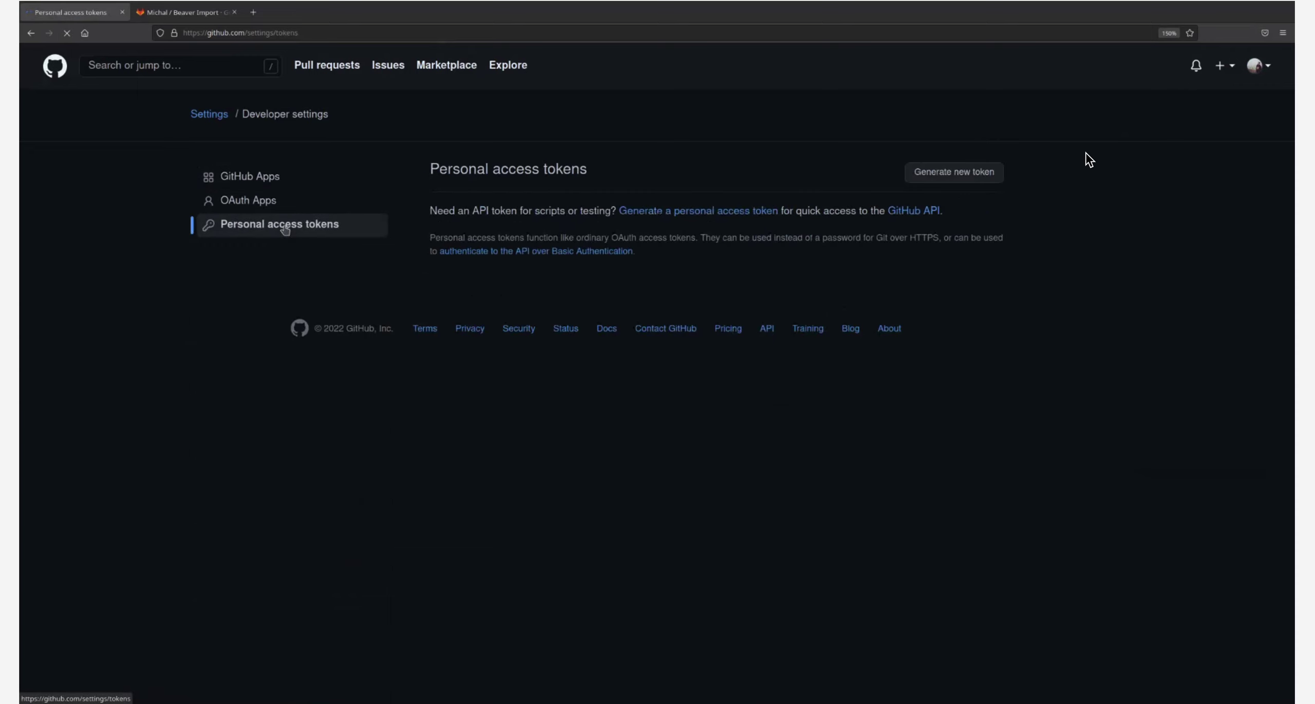
Generate a token noted 'test' with 7-day expiry and full repo scope
{"action": "left_click", "coordinate": [981, 179]}
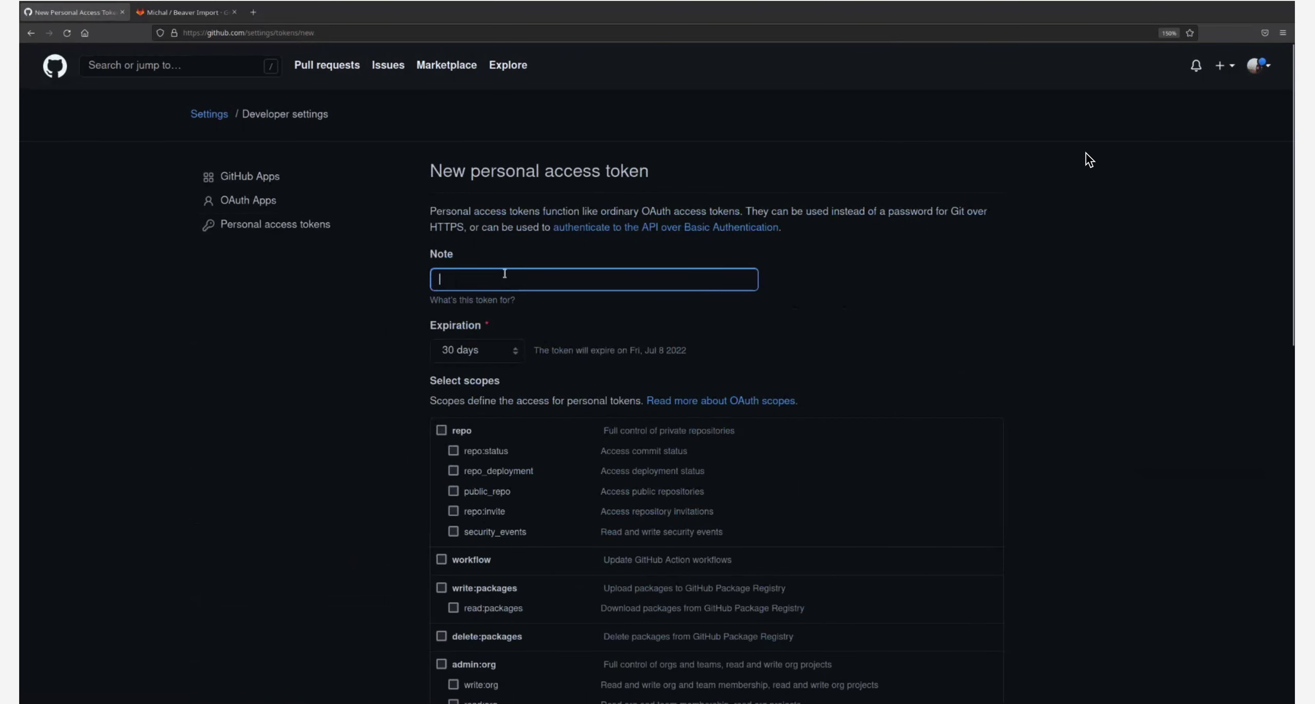
{"action": "type", "text": "test"}
{"action": "left_click", "coordinate": [471, 357]}
{"action": "left_click", "coordinate": [473, 376]}
{"action": "scroll", "coordinate": [419, 364], "scroll_direction": "down", "scroll_amount": 4}
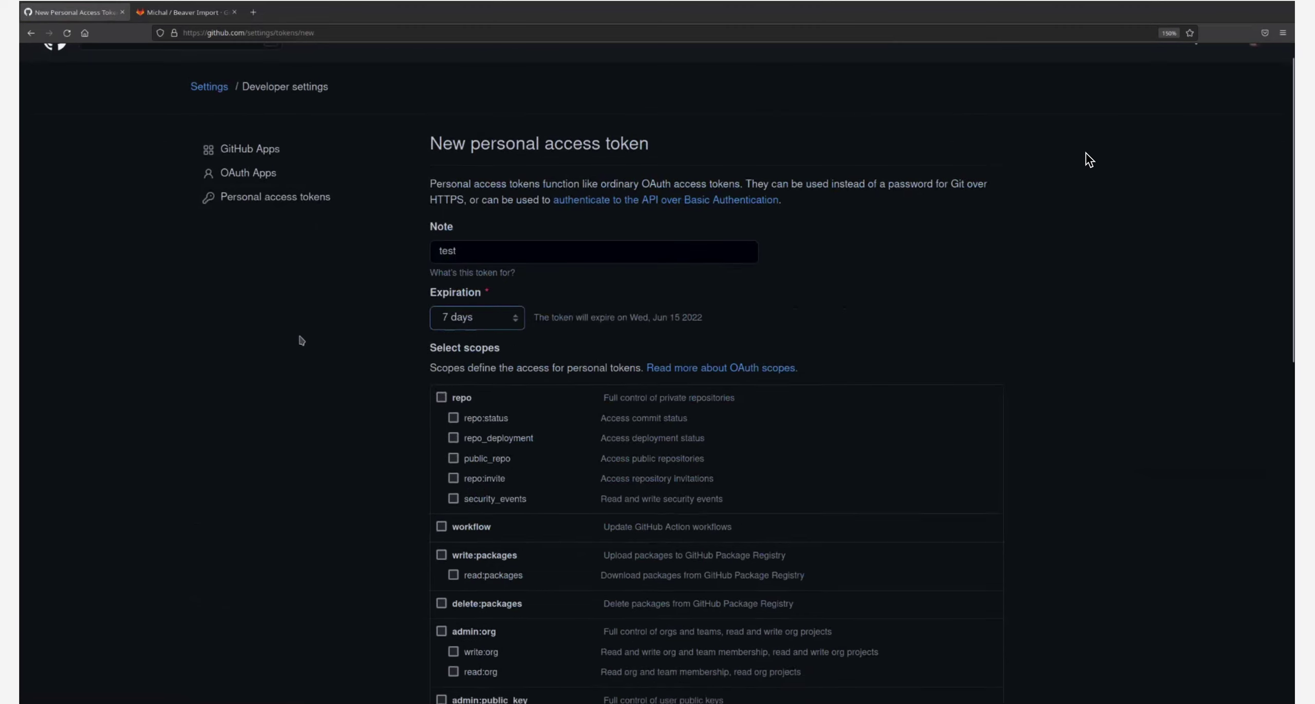
{"action": "left_click", "coordinate": [441, 227]}
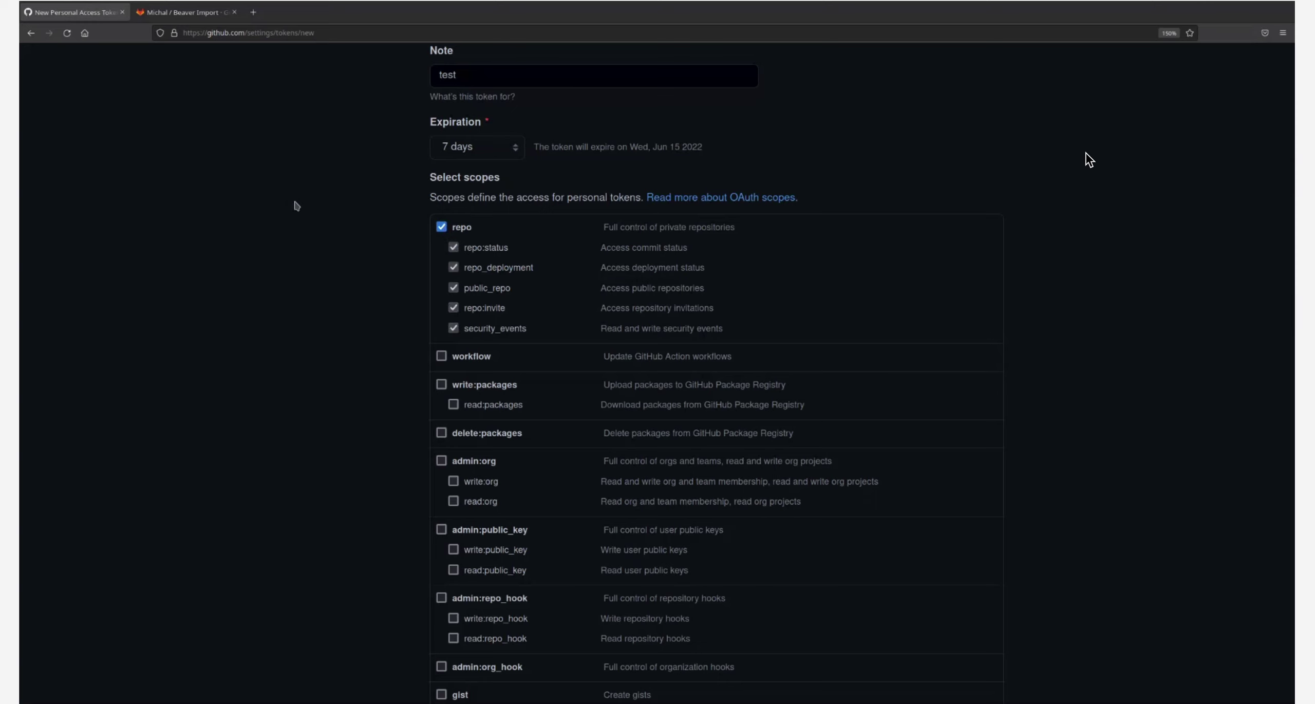
{"action": "scroll", "coordinate": [285, 208], "scroll_direction": "down", "scroll_amount": 10}
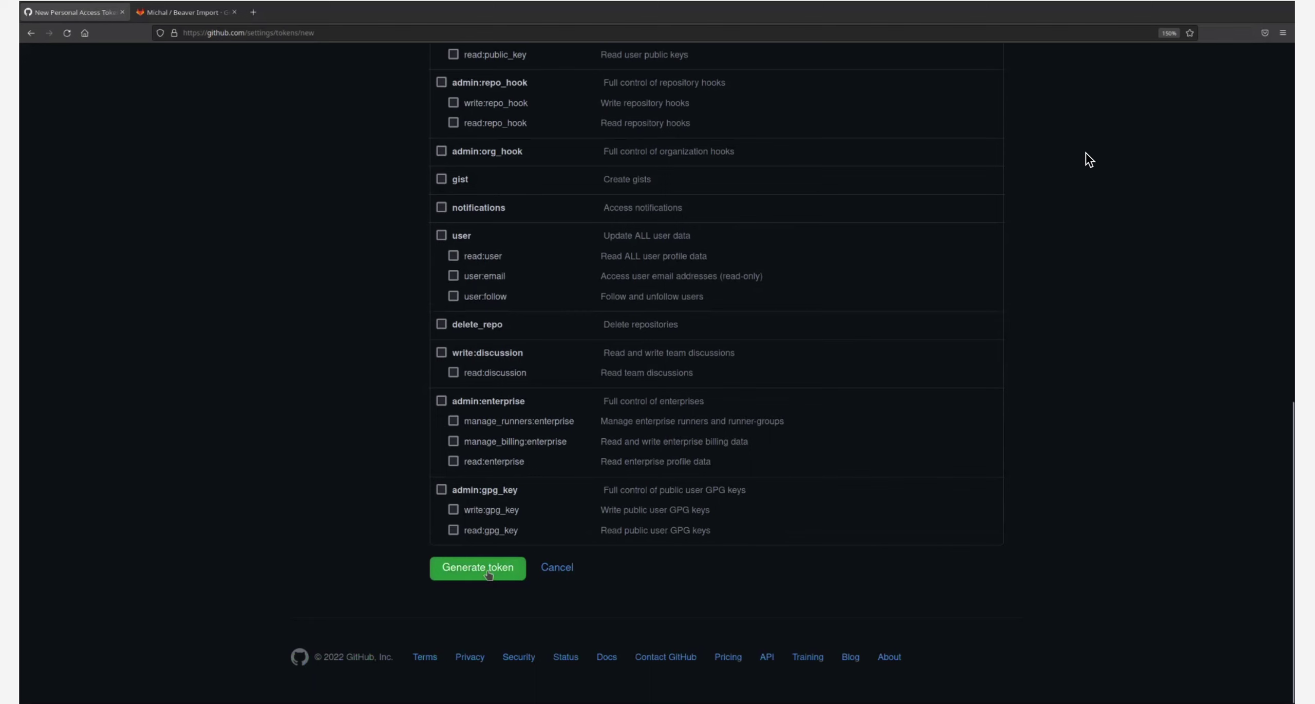
{"action": "left_click", "coordinate": [485, 569]}
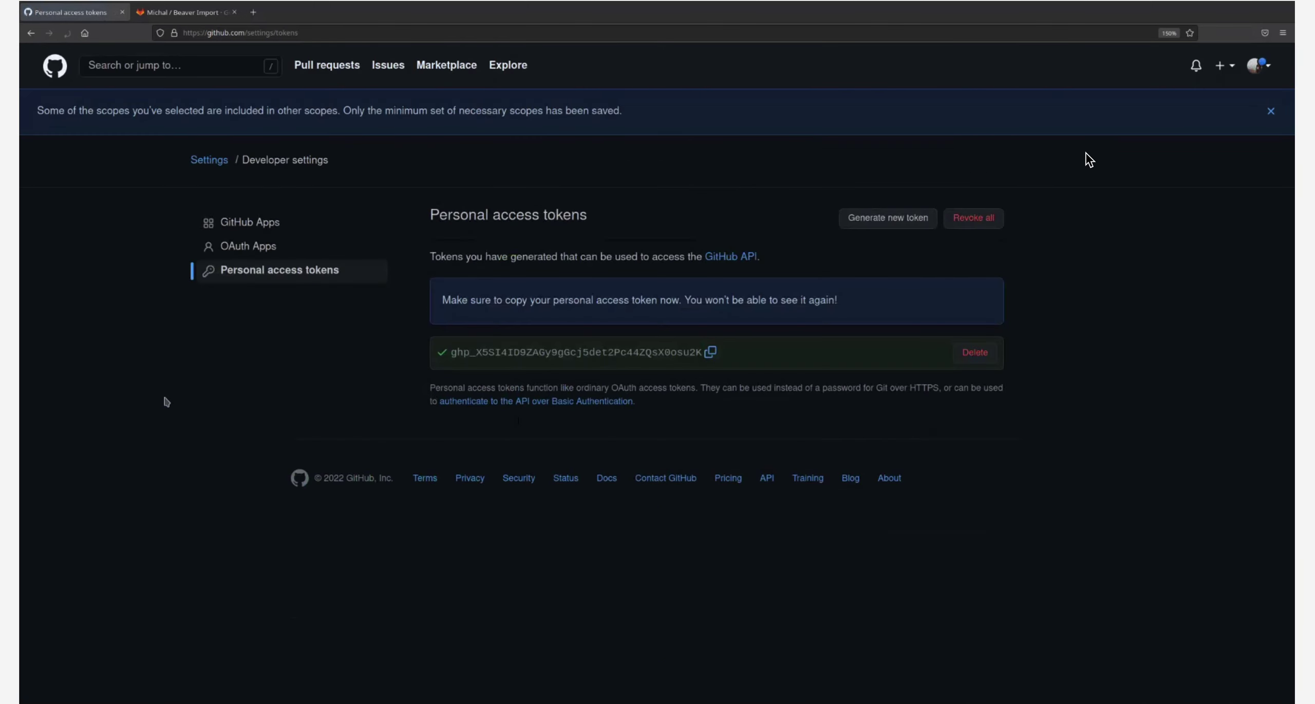
Copy the new GitHub token and switch back to the GitLab Beaver Import tab
{"action": "left_click", "coordinate": [710, 352]}
{"action": "left_click", "coordinate": [182, 12]}
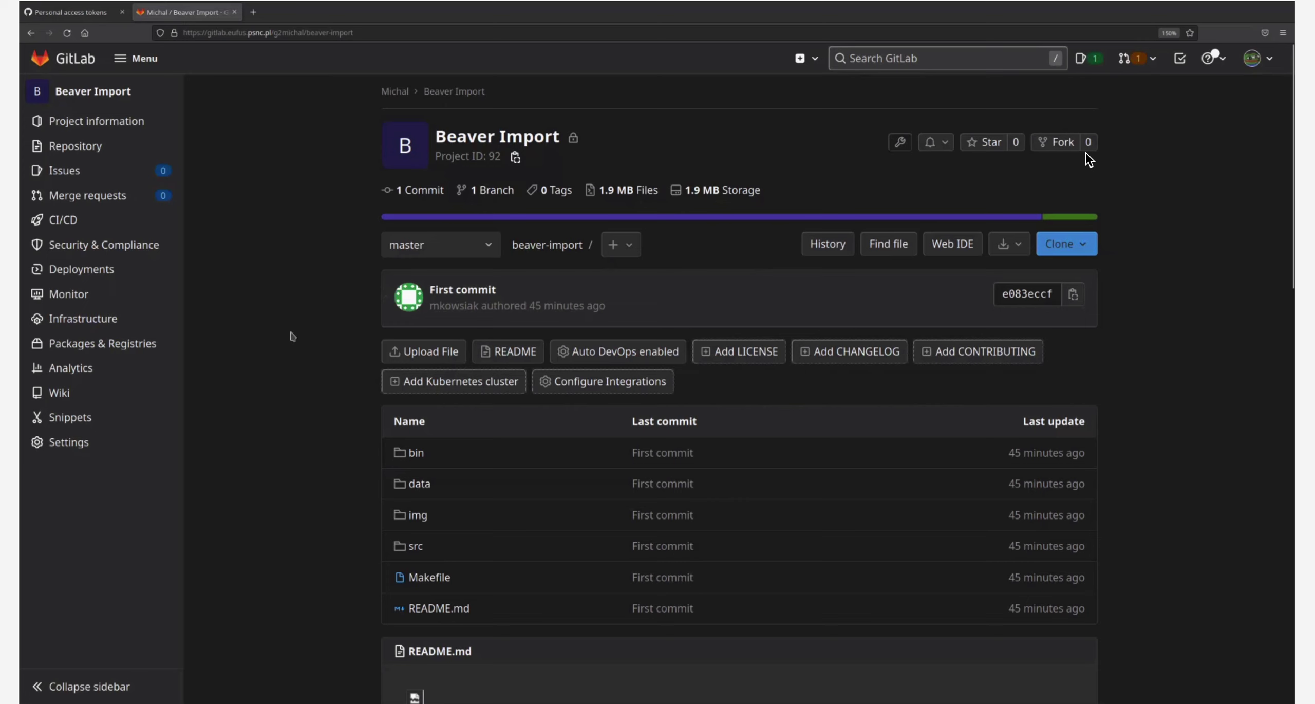
Open Beaver Import's Settings > Repository, then switch to the GitHub mkopsnc/beaver tab
{"action": "mouse_move", "coordinate": [82, 443]}
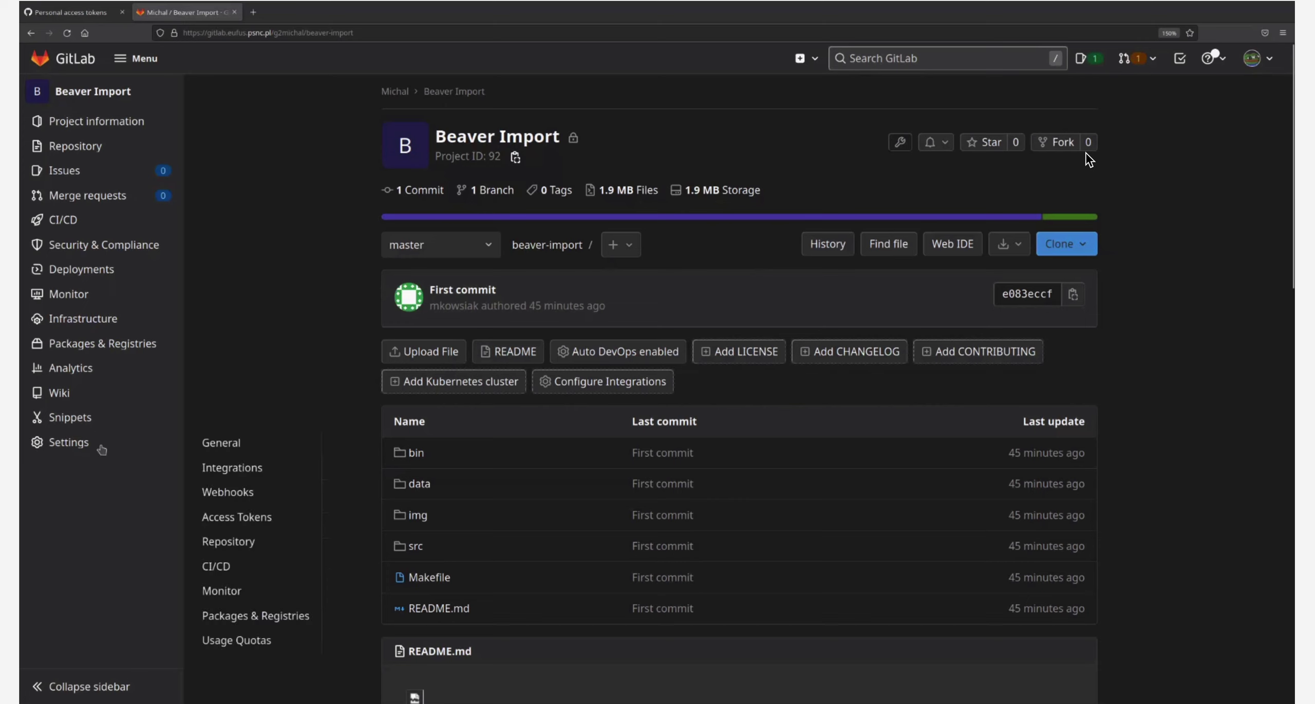
{"action": "left_click", "coordinate": [246, 548]}
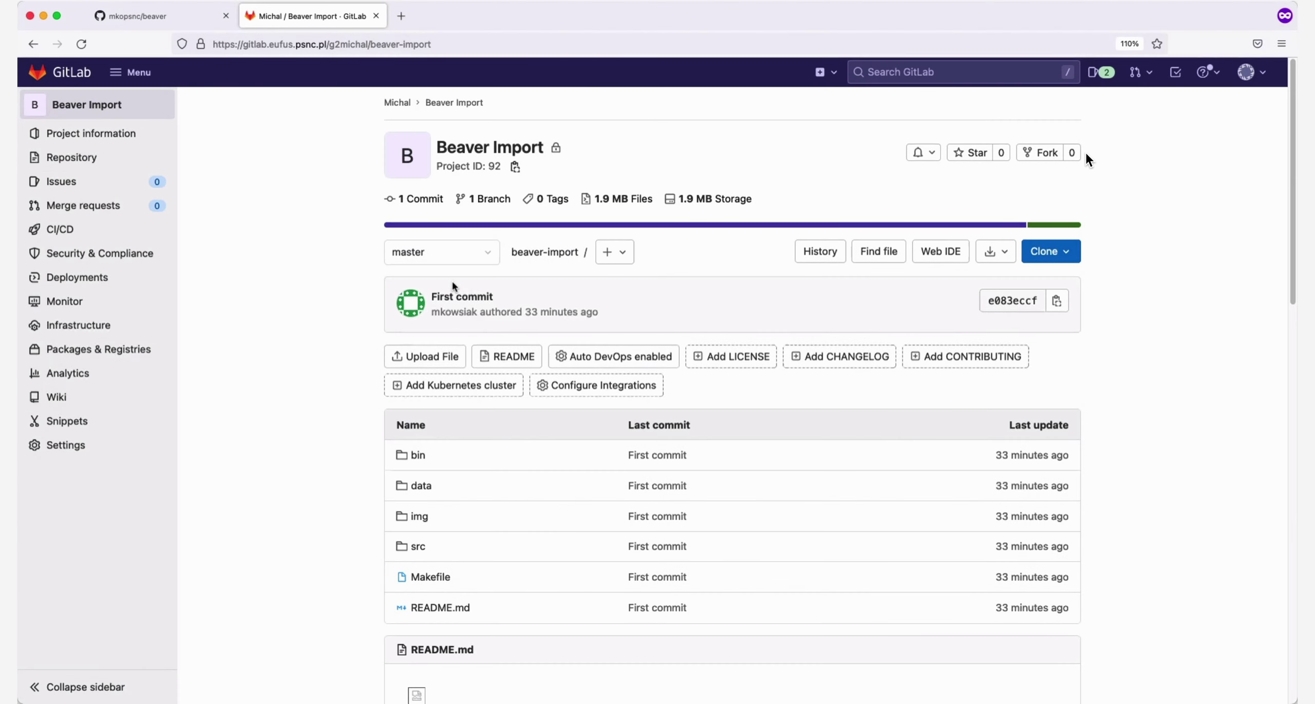
{"action": "left_click", "coordinate": [163, 20]}
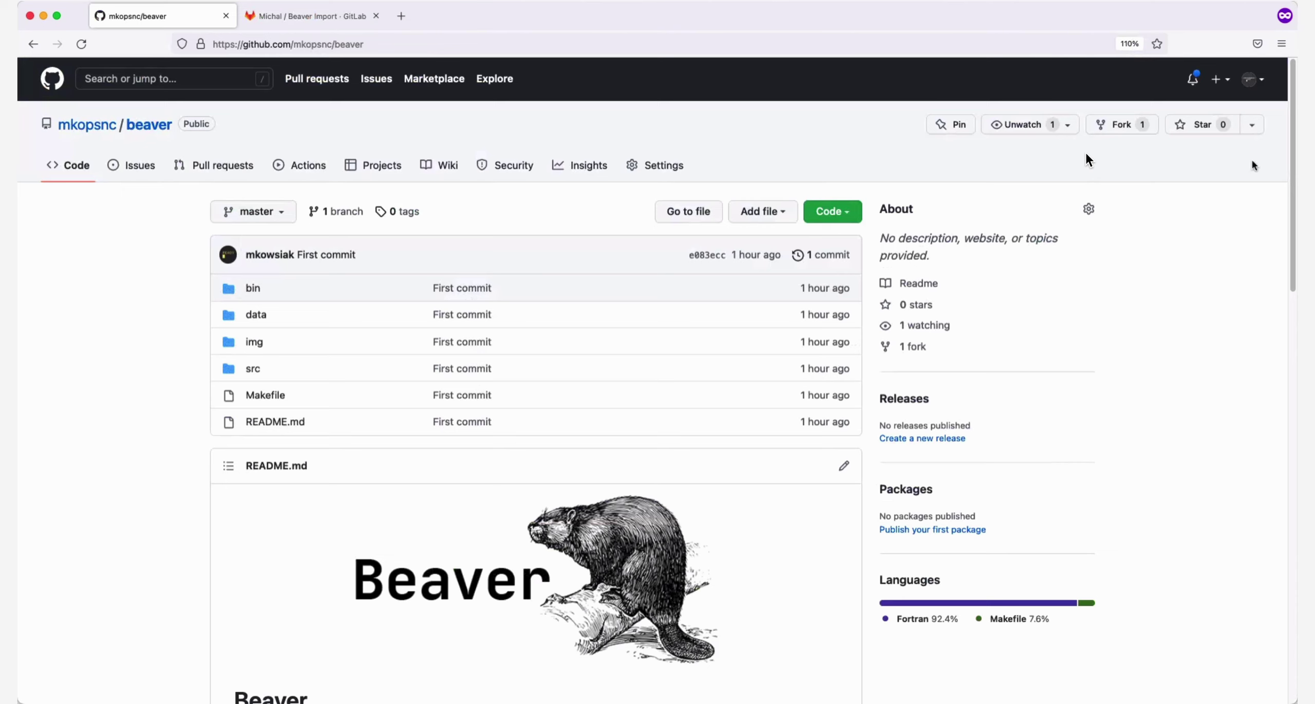
Navigate to the Personal access tokens list under GitHub's Developer settings
{"action": "left_click", "coordinate": [1260, 79]}
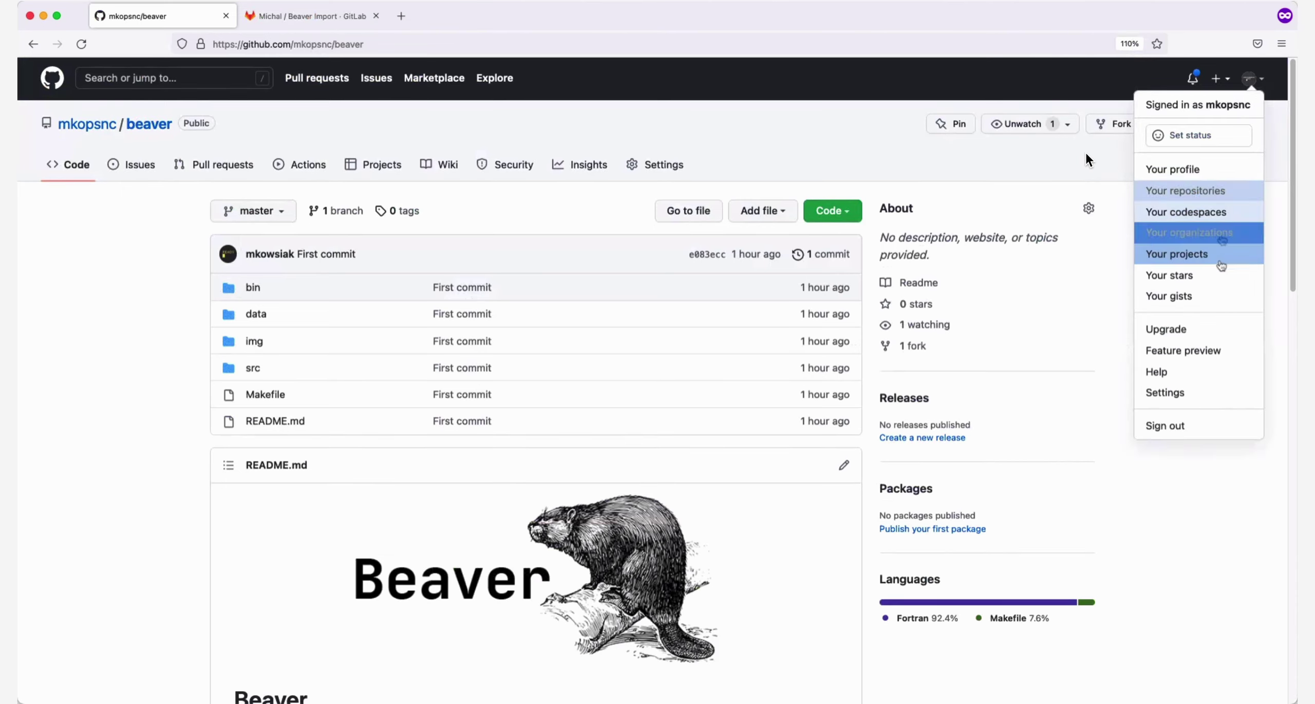
{"action": "left_click", "coordinate": [1201, 392]}
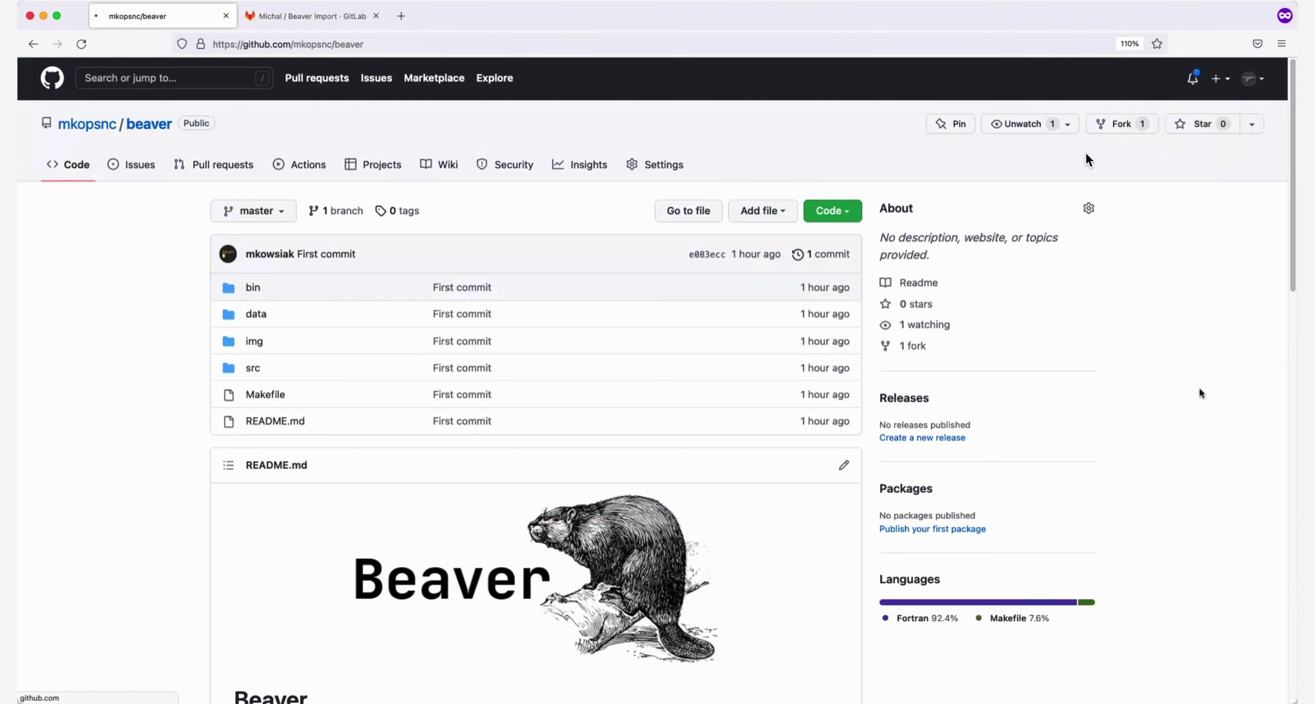
{"action": "scroll", "coordinate": [101, 461], "scroll_direction": "down", "scroll_amount": 10}
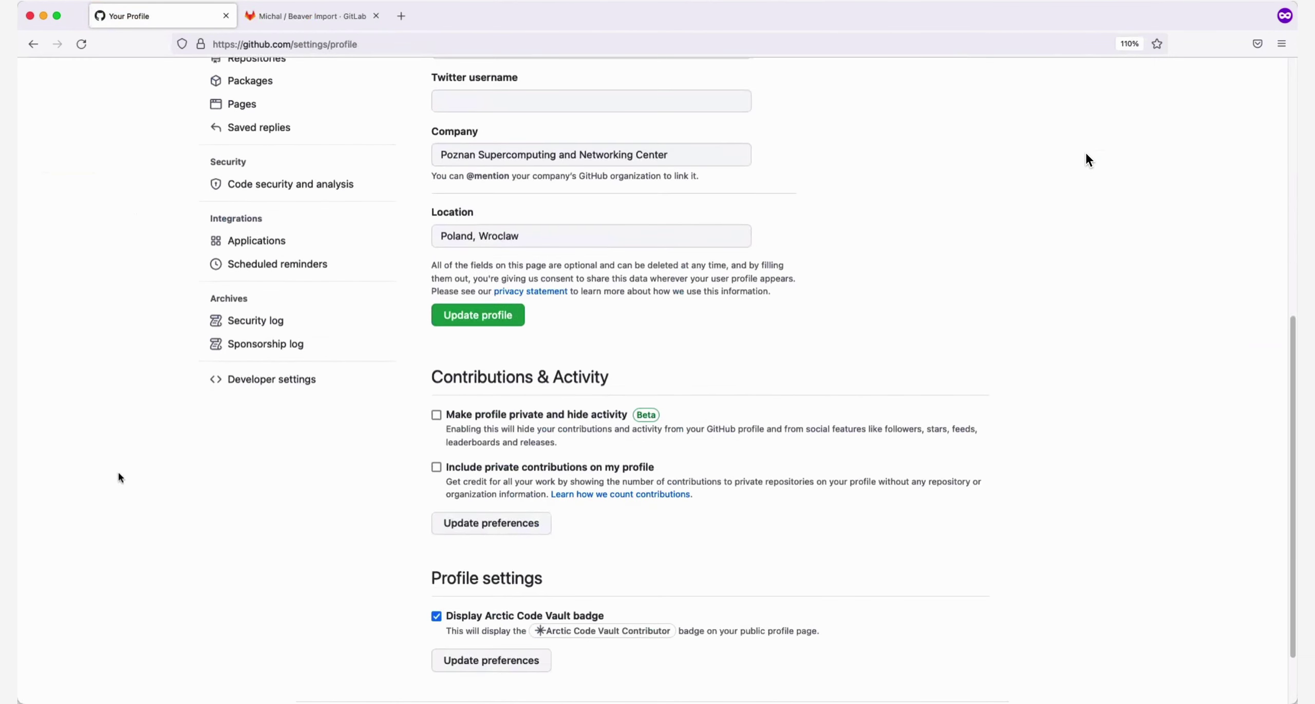
{"action": "left_click", "coordinate": [267, 386]}
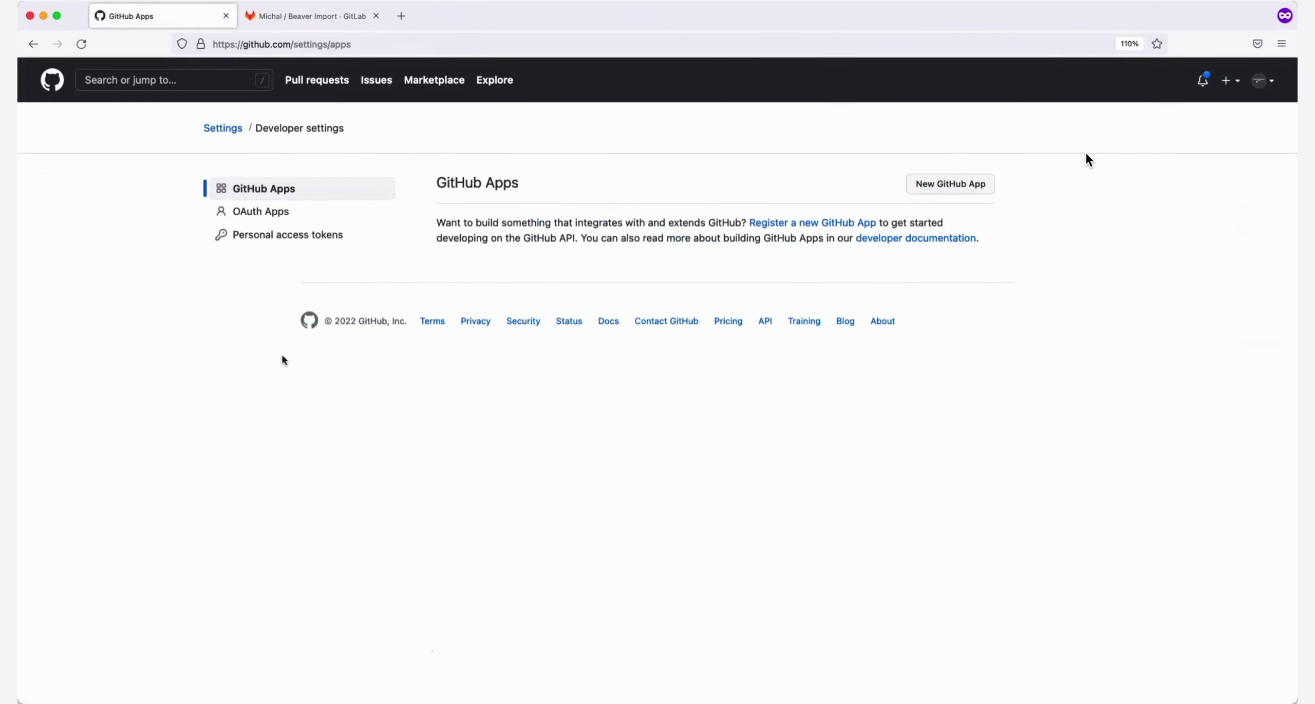
{"action": "left_click", "coordinate": [335, 242]}
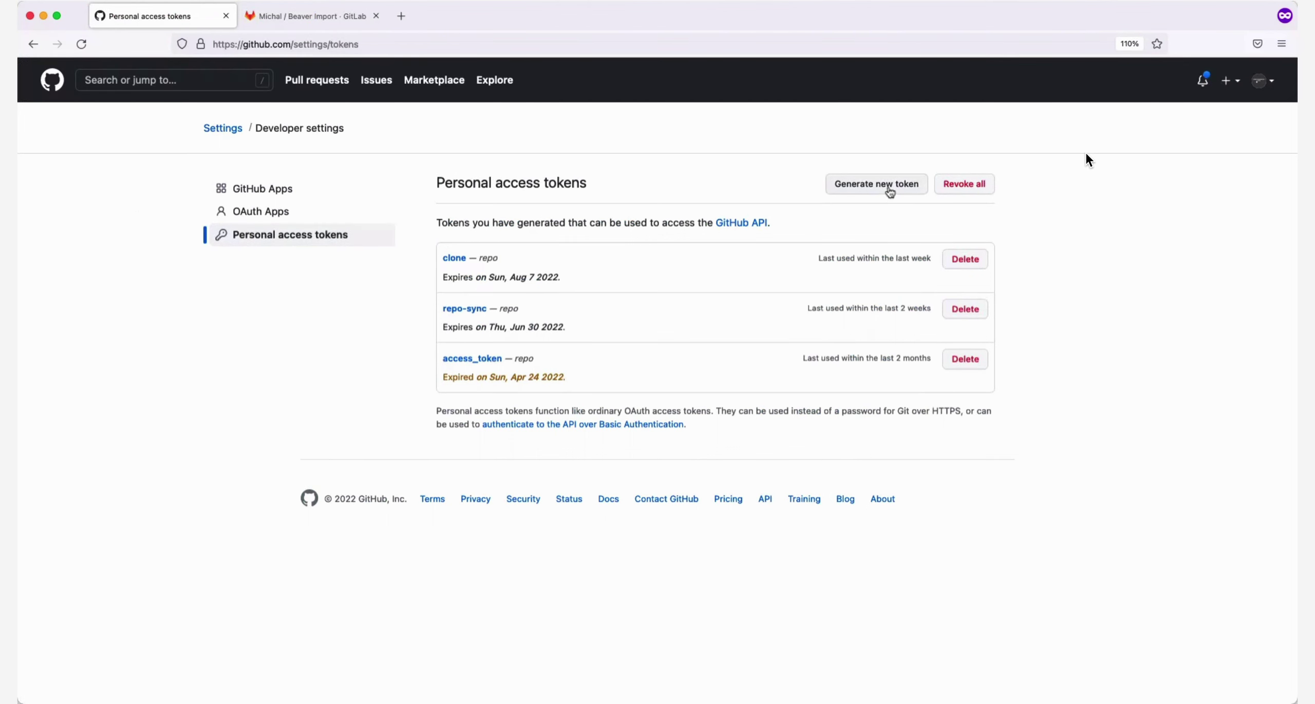
Generate a 'mirror_test' token with full repo scope and copy it
{"action": "left_click", "coordinate": [890, 190]}
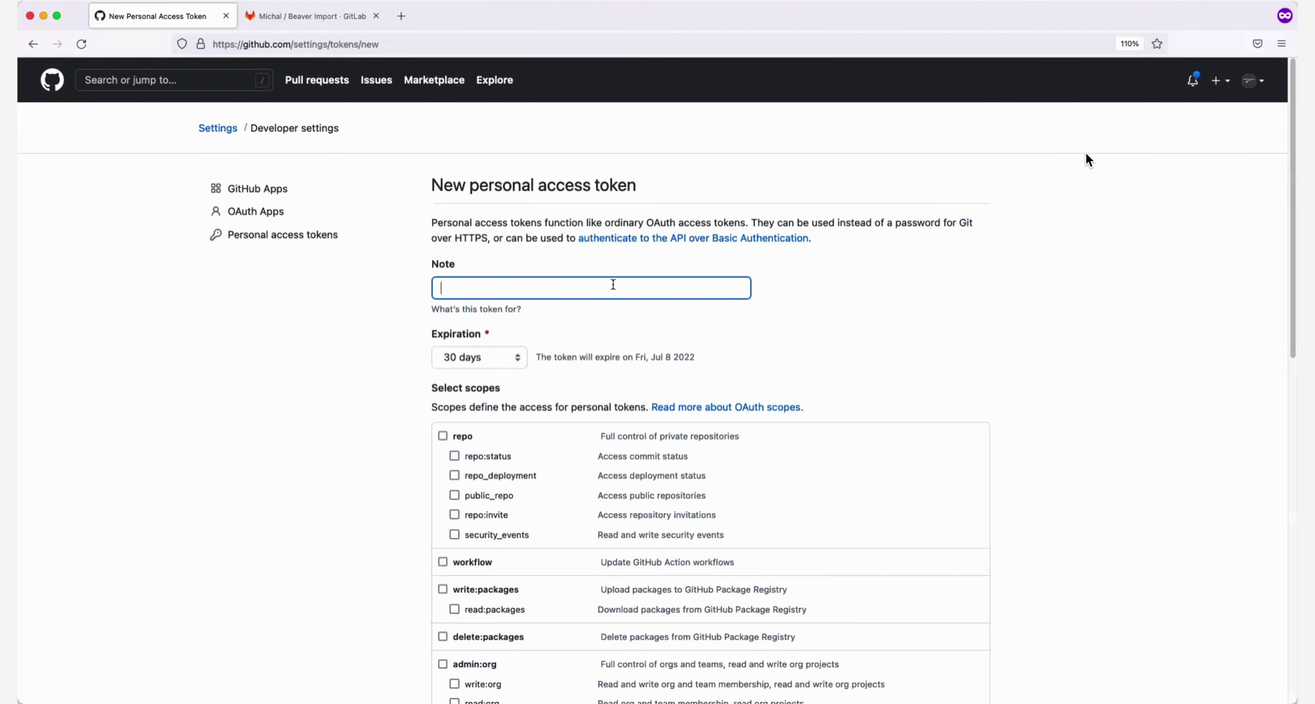
{"action": "type", "text": "mirror_test"}
{"action": "left_click", "coordinate": [443, 436]}
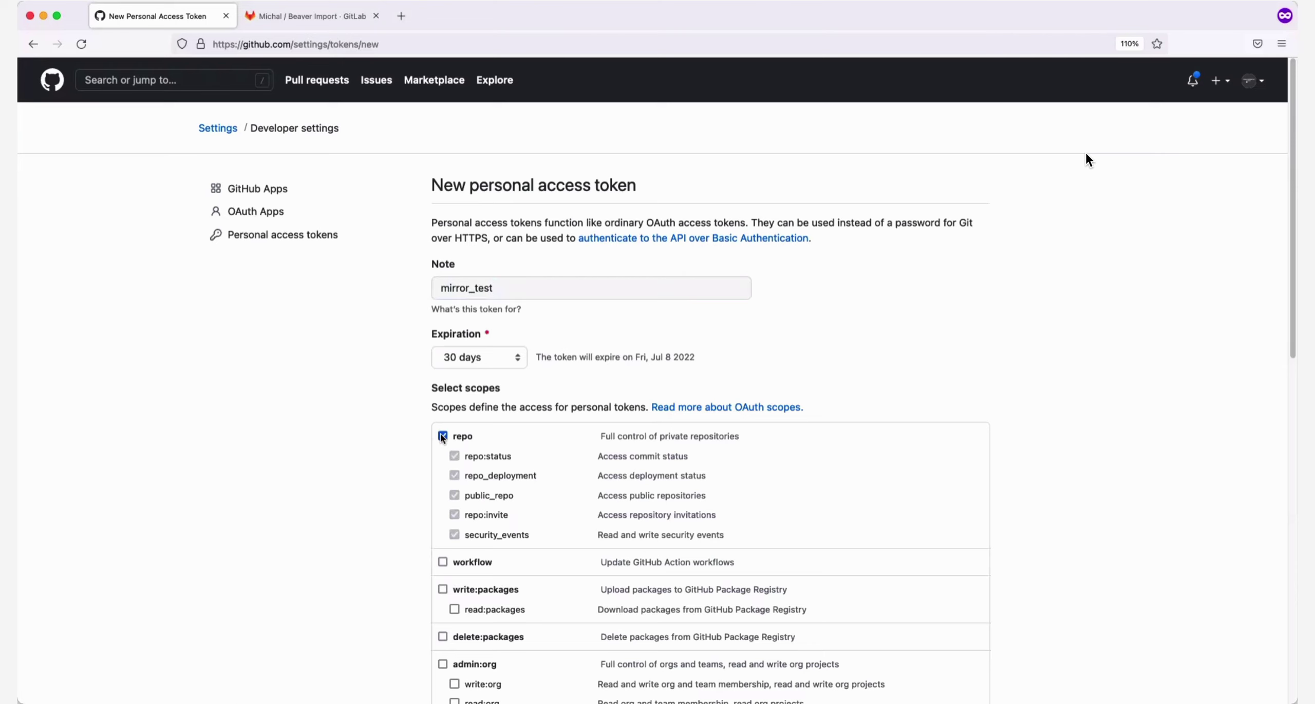
{"action": "scroll", "coordinate": [440, 439], "scroll_direction": "down", "scroll_amount": 15}
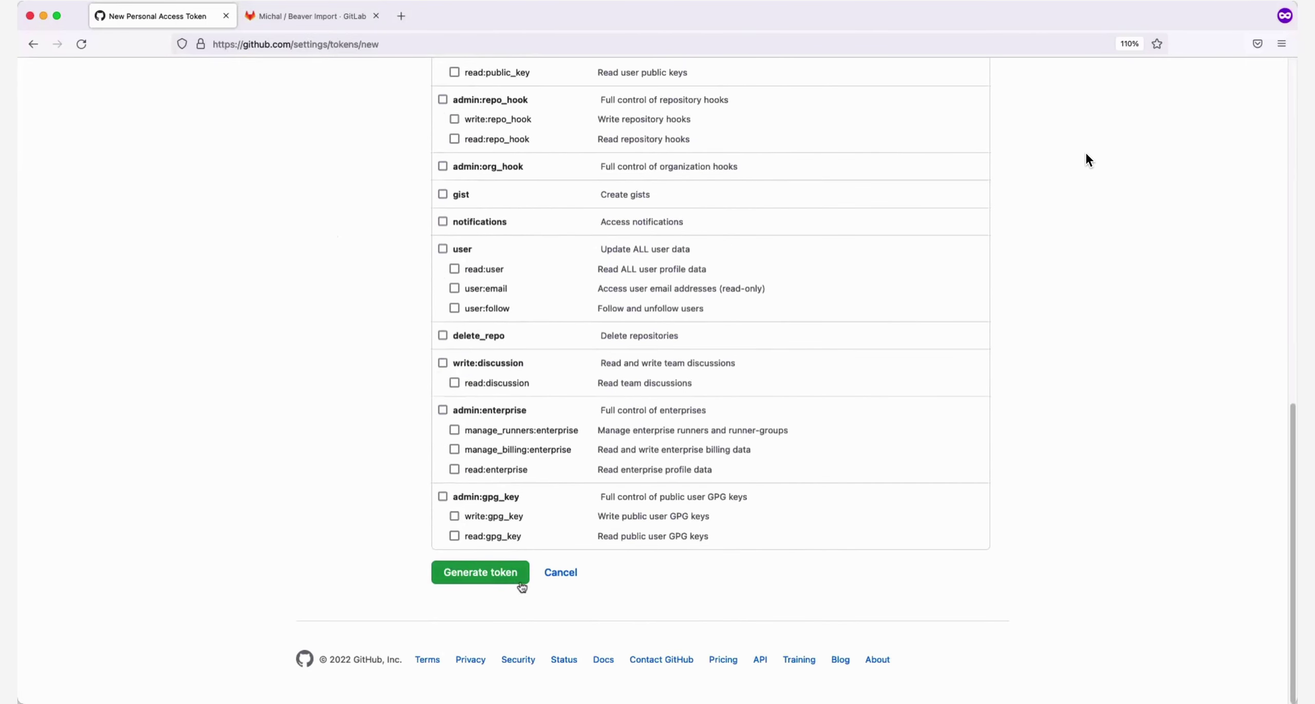
{"action": "left_click", "coordinate": [516, 578]}
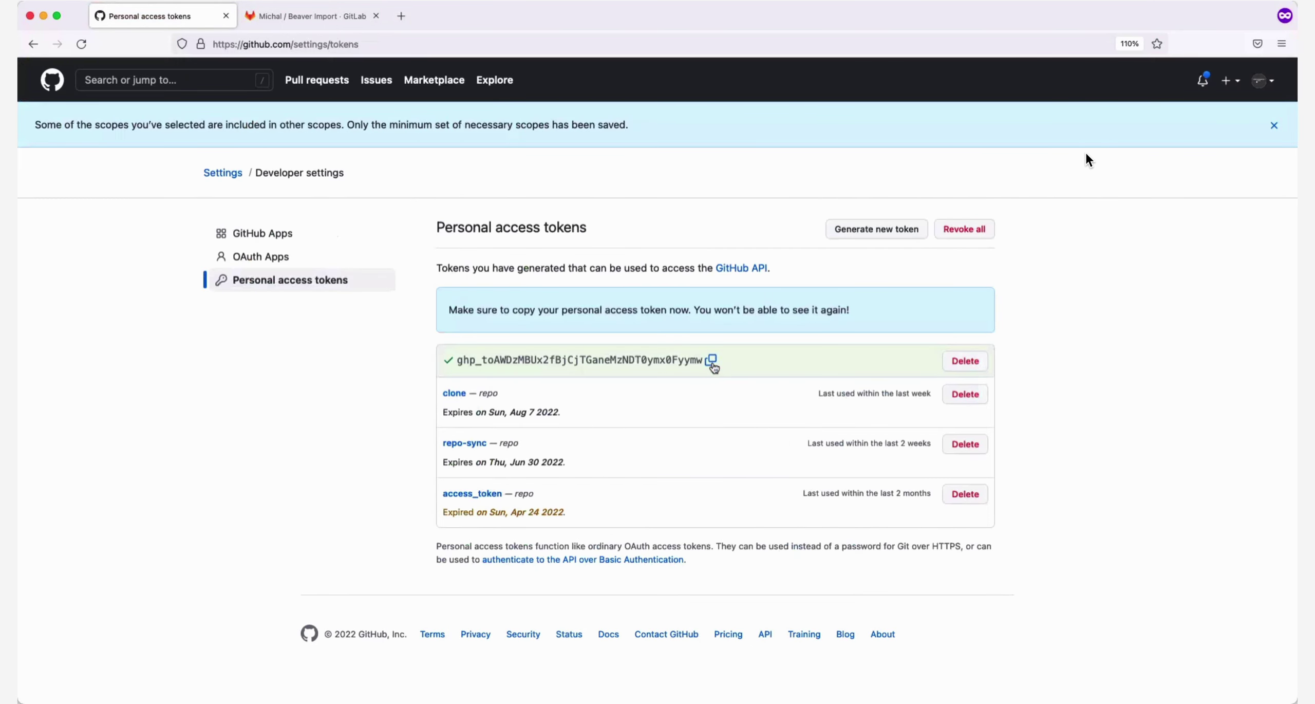
{"action": "left_click", "coordinate": [712, 360]}
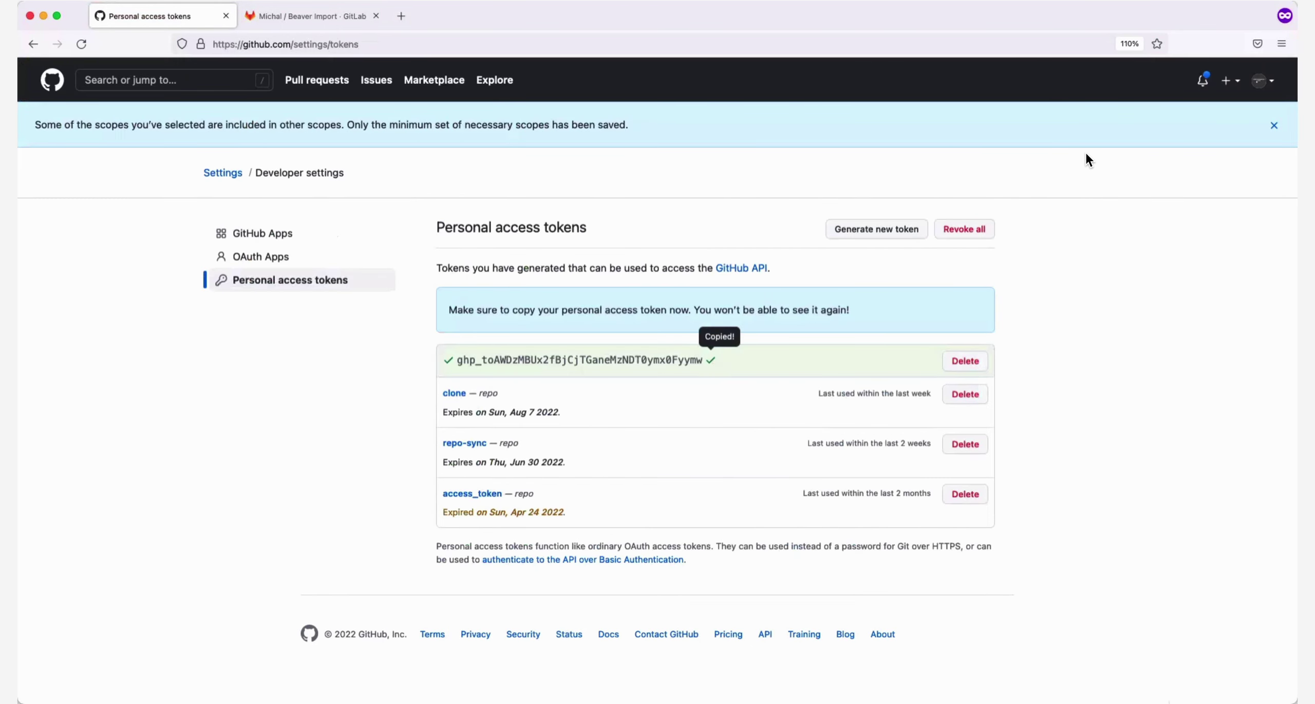
{"action": "key", "text": "super+Tab"}
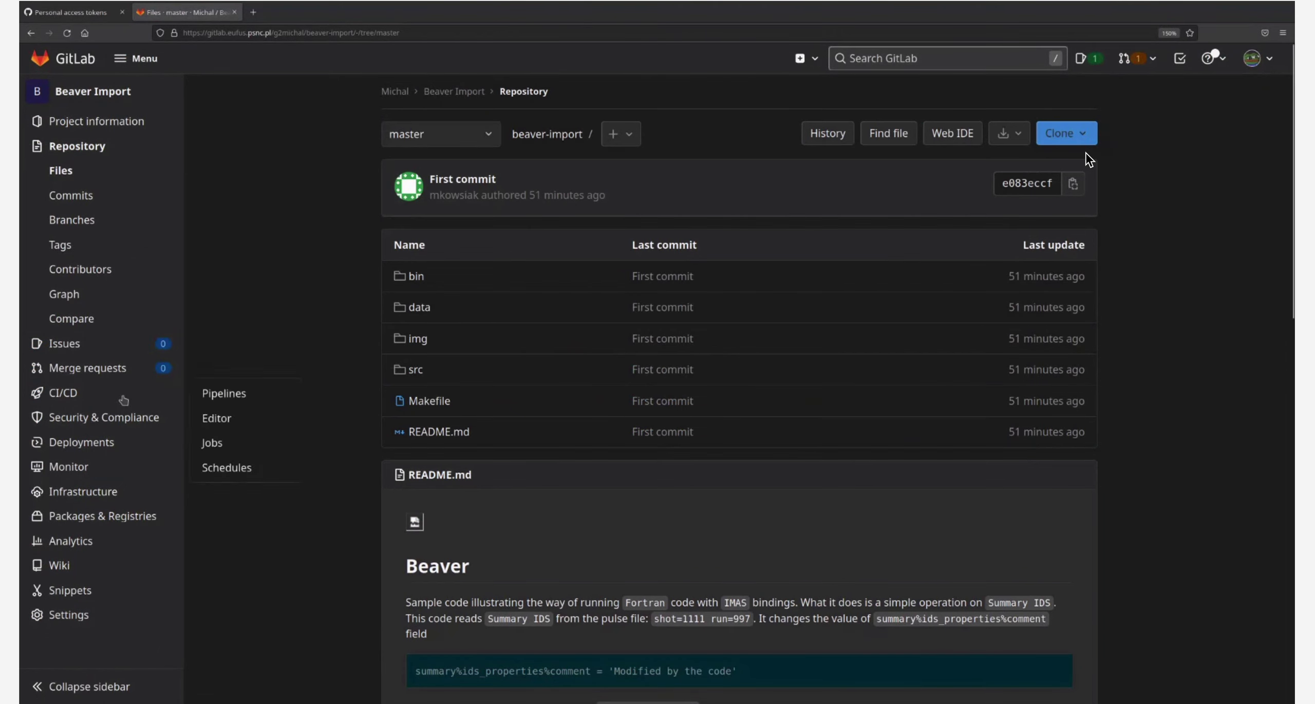
Open Settings > Repository for the Beaver Import project
{"action": "mouse_move", "coordinate": [80, 618]}
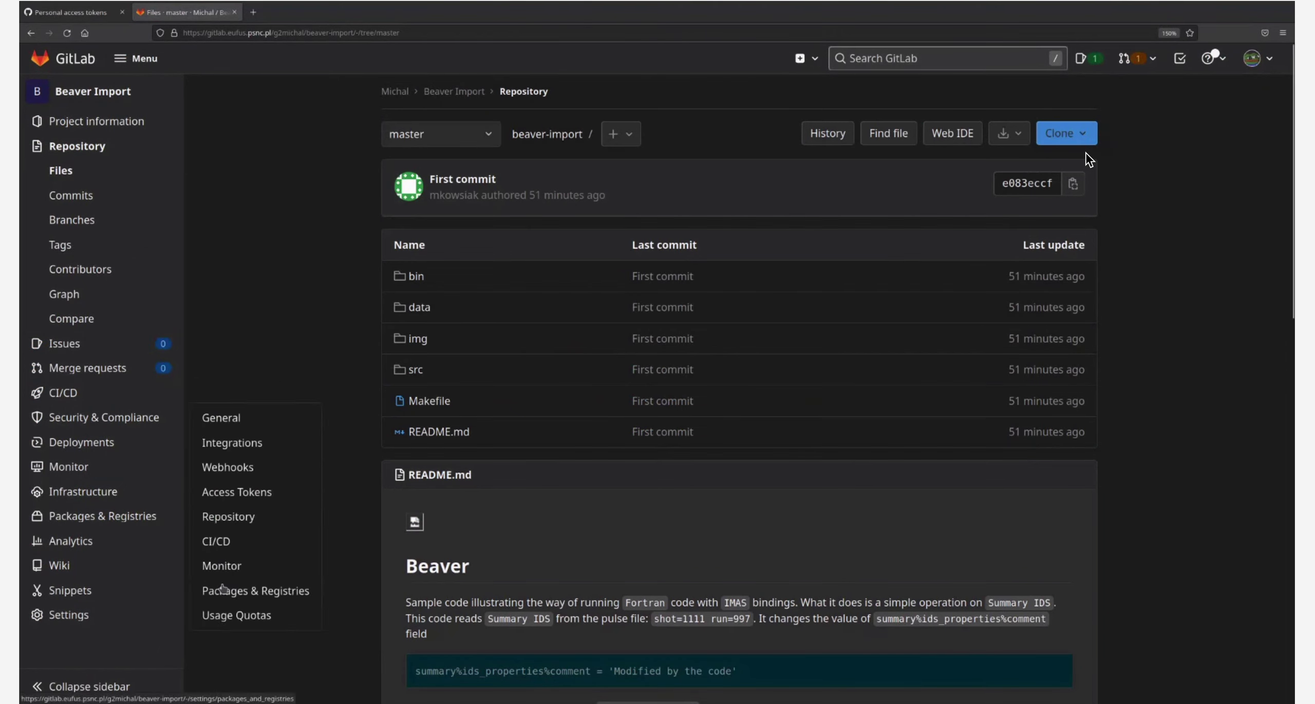
{"action": "left_click", "coordinate": [243, 519]}
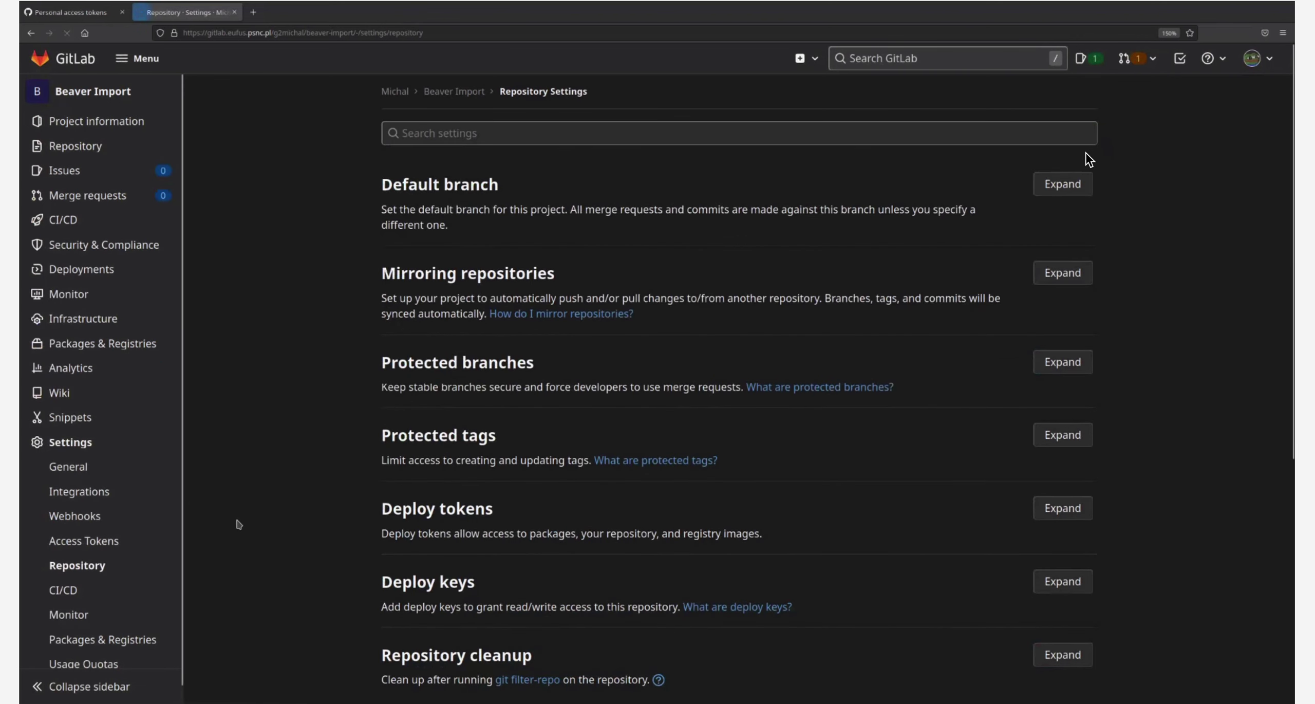
{"action": "left_click", "coordinate": [1091, 275]}
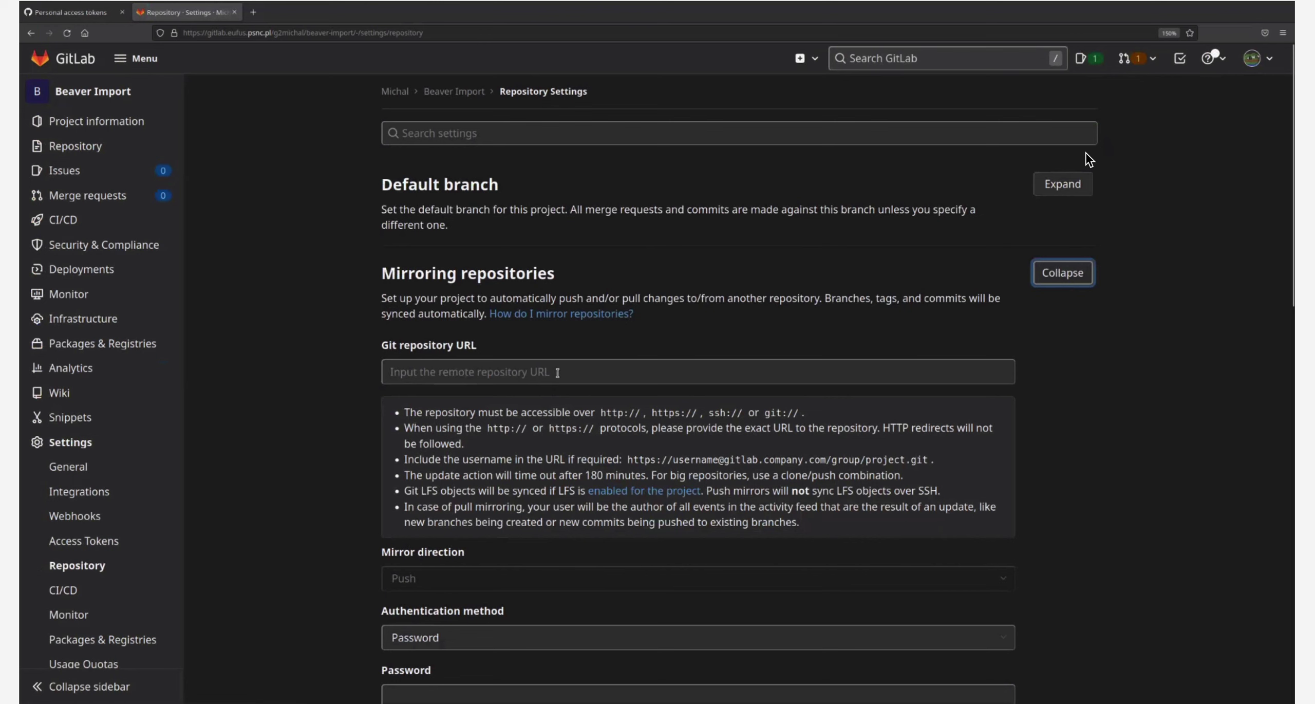
{"action": "scroll", "coordinate": [557, 373], "scroll_direction": "down", "scroll_amount": 5}
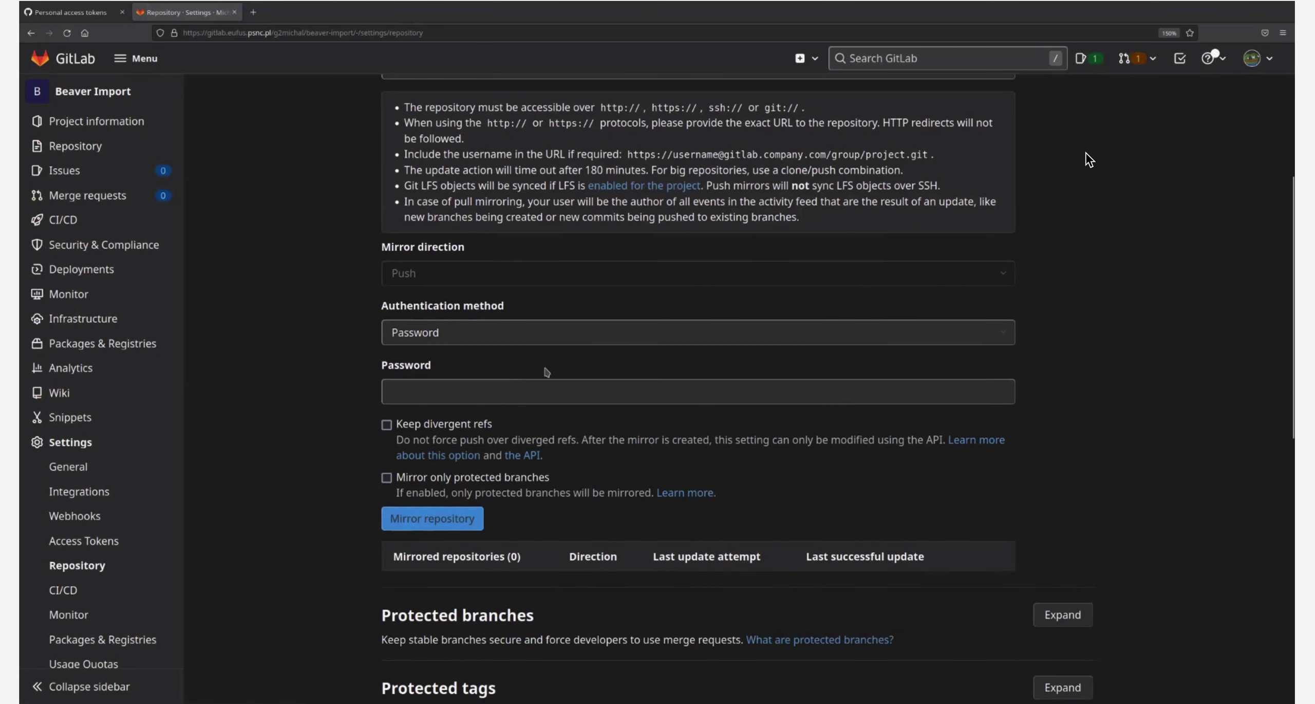
{"action": "left_click", "coordinate": [444, 394]}
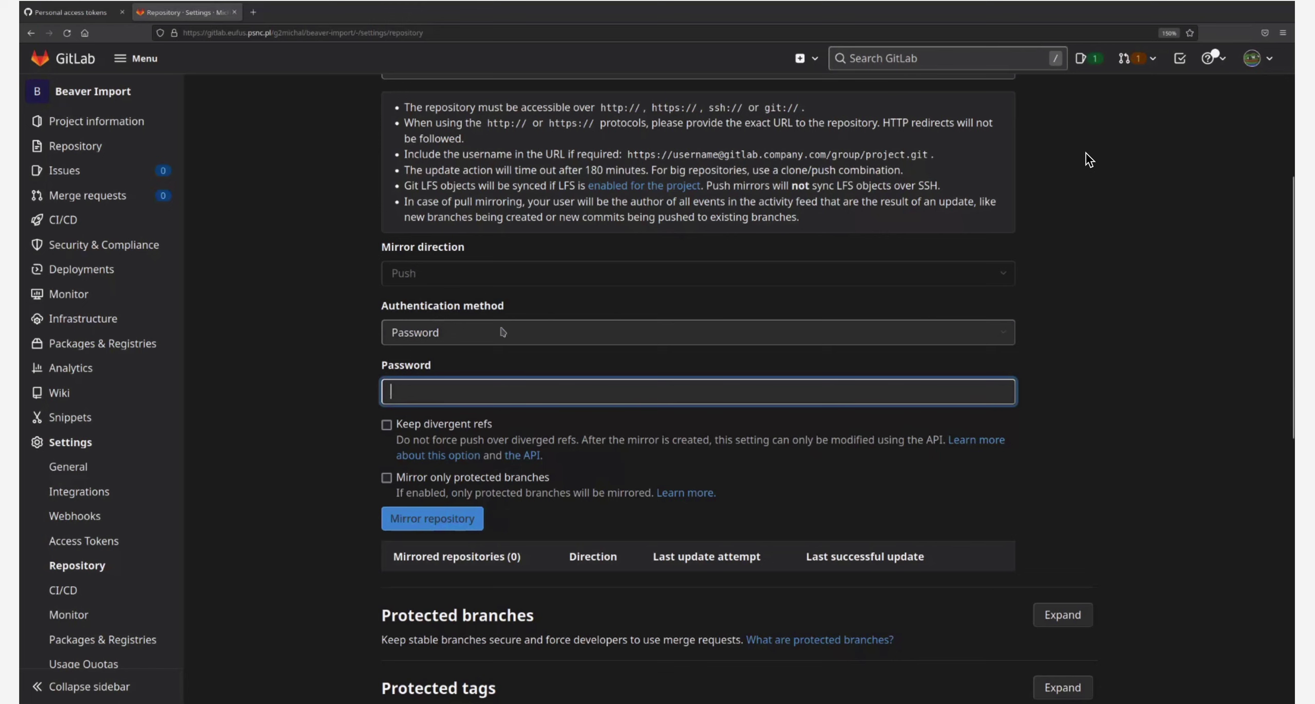
{"action": "scroll", "coordinate": [544, 358], "scroll_direction": "up", "scroll_amount": 5}
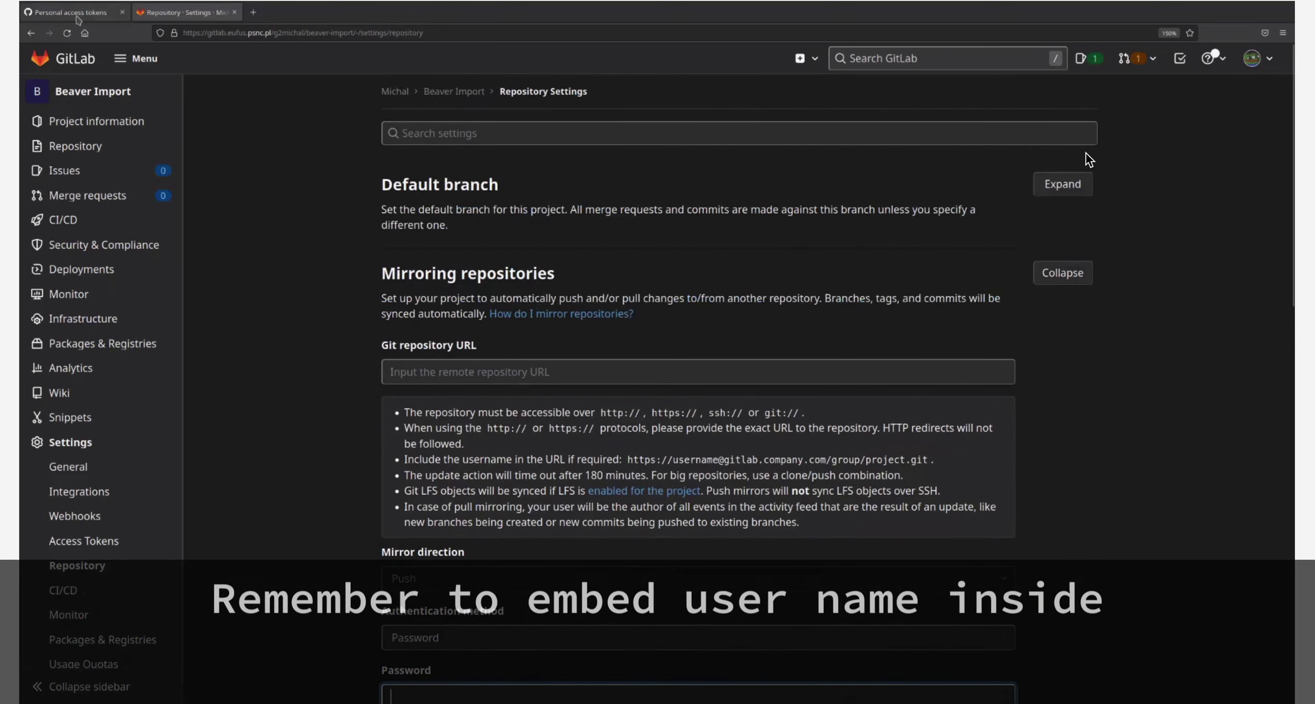
Copy the bacteriophage-host-interaction-prediction GitHub URL and paste it into GitLab's Git repository URL field
{"action": "key", "text": "ctrl+Page_Up"}
{"action": "left_click", "coordinate": [55, 66]}
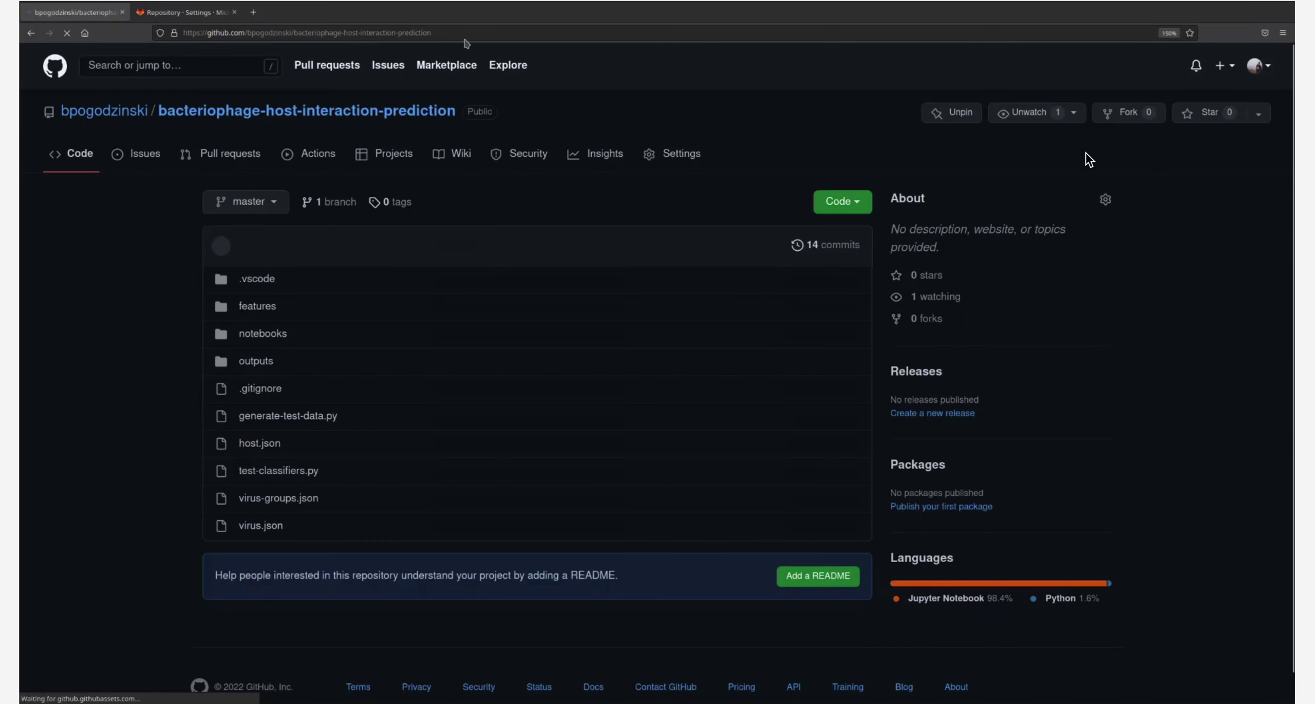
{"action": "left_click", "coordinate": [480, 34]}
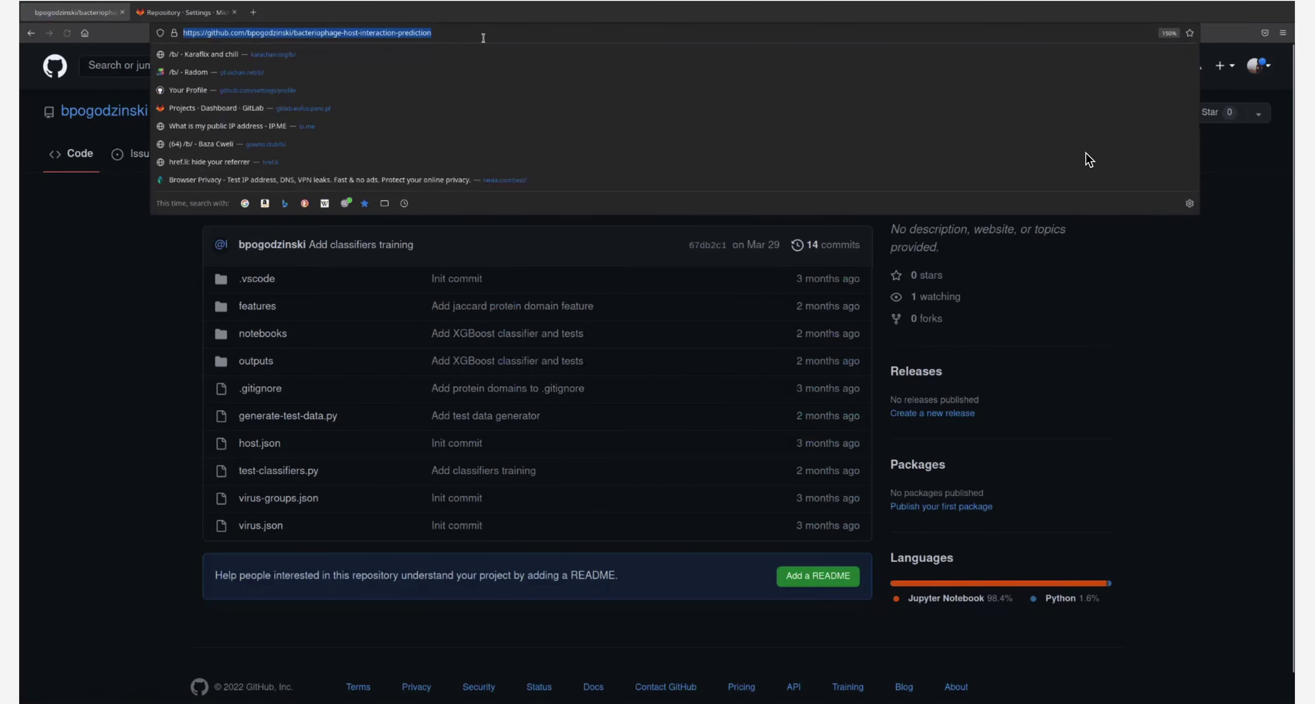
{"action": "left_click", "coordinate": [480, 34]}
{"action": "key", "text": "ctrl+a"}
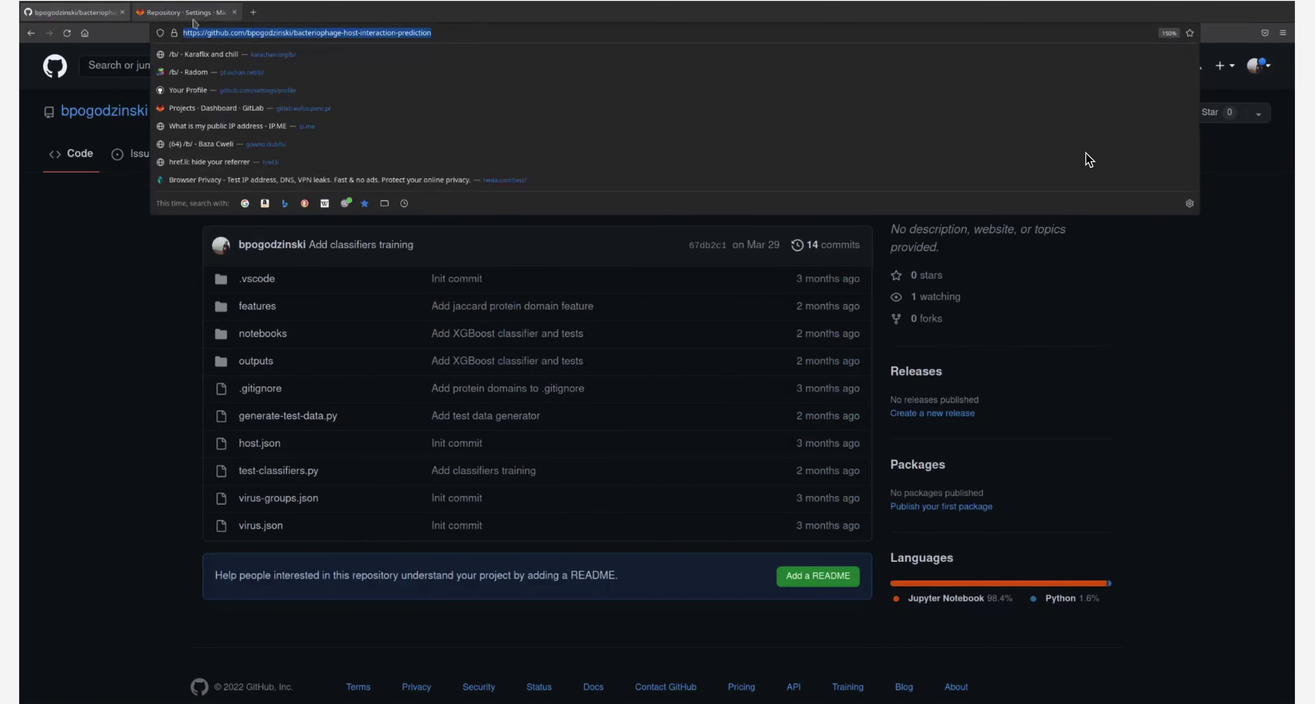
{"action": "left_click", "coordinate": [190, 15]}
{"action": "left_click", "coordinate": [485, 371]}
{"action": "key", "text": "ctrl+v"}
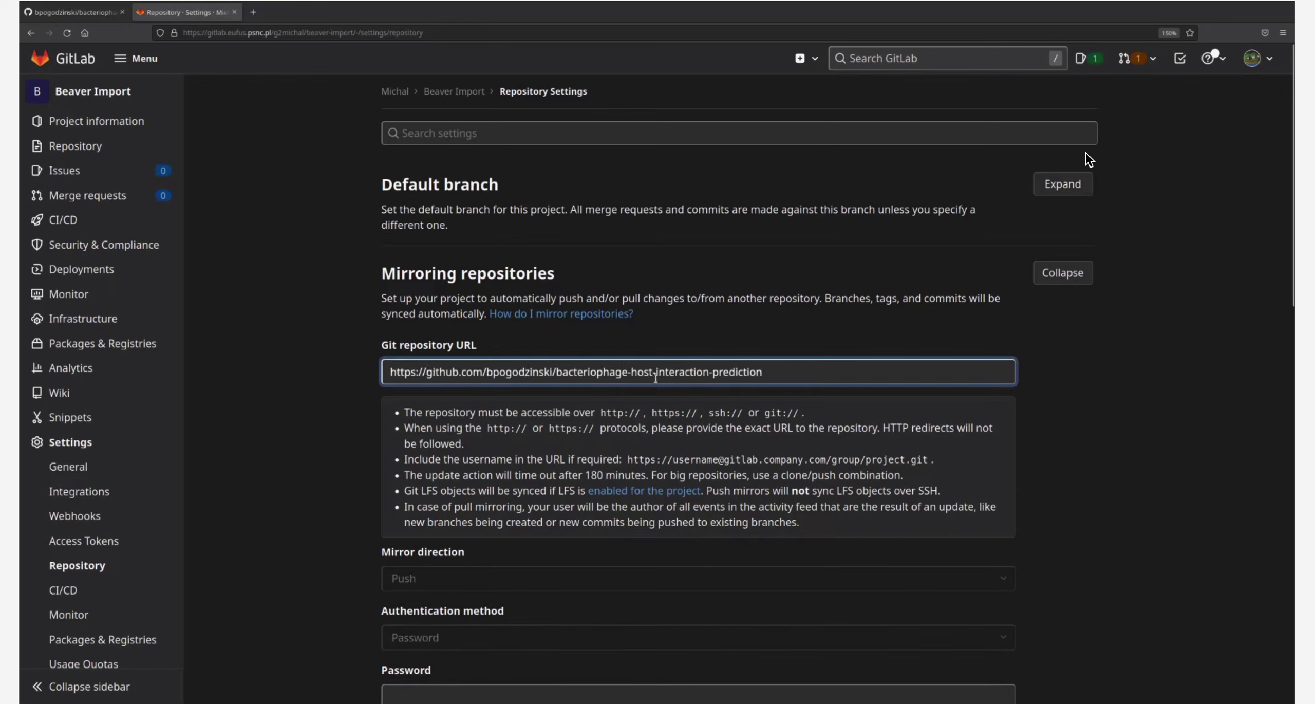
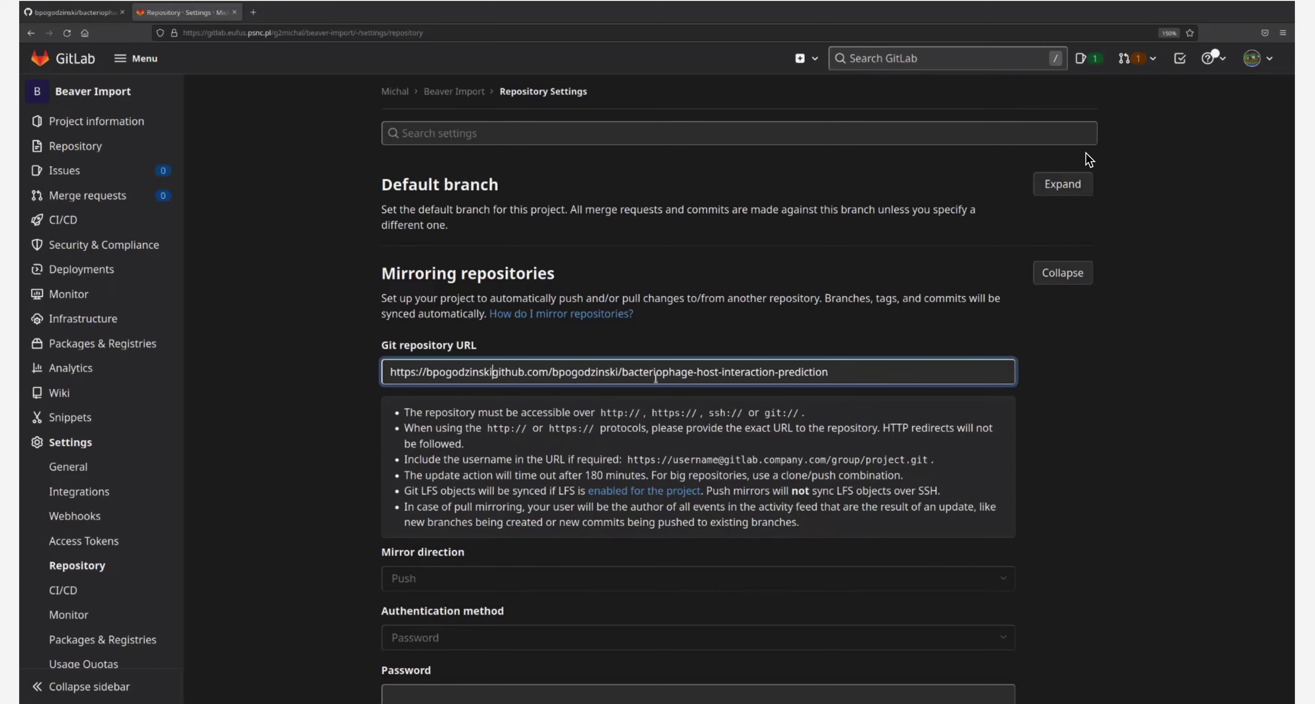
{"action": "type", "text": "@"}
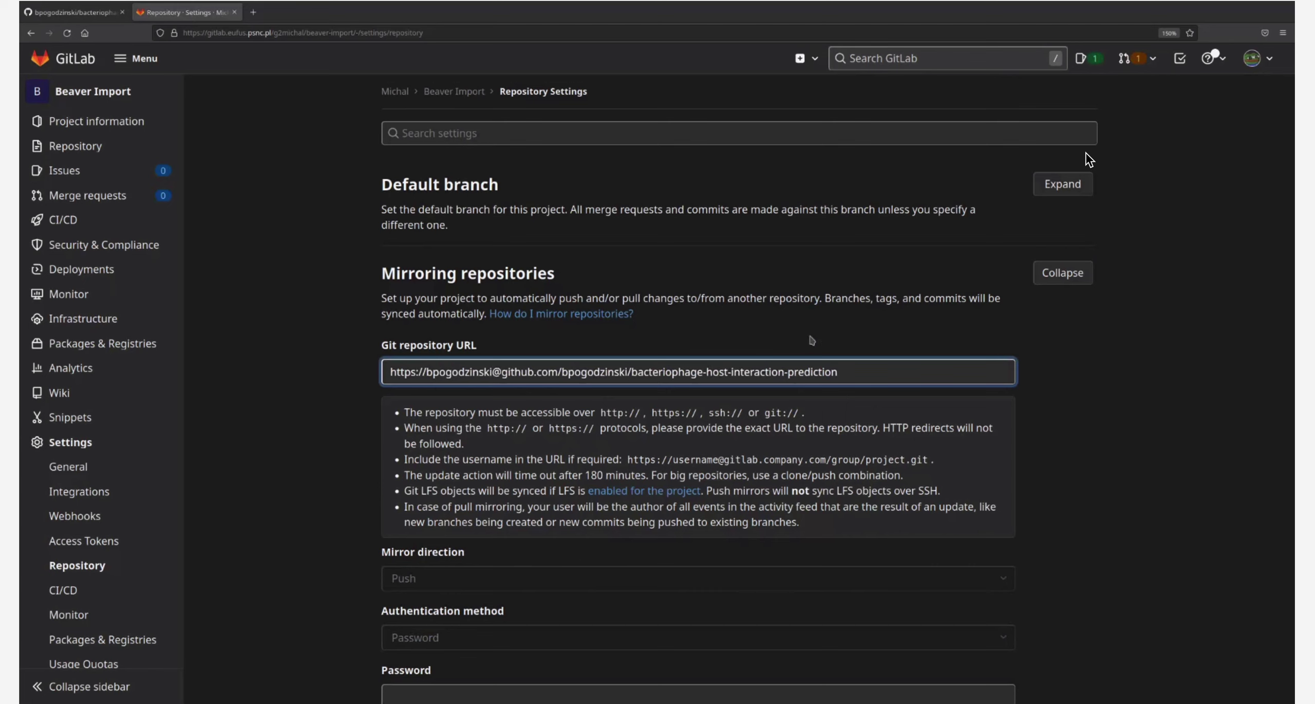
{"action": "scroll", "coordinate": [726, 286], "scroll_direction": "down", "scroll_amount": 5}
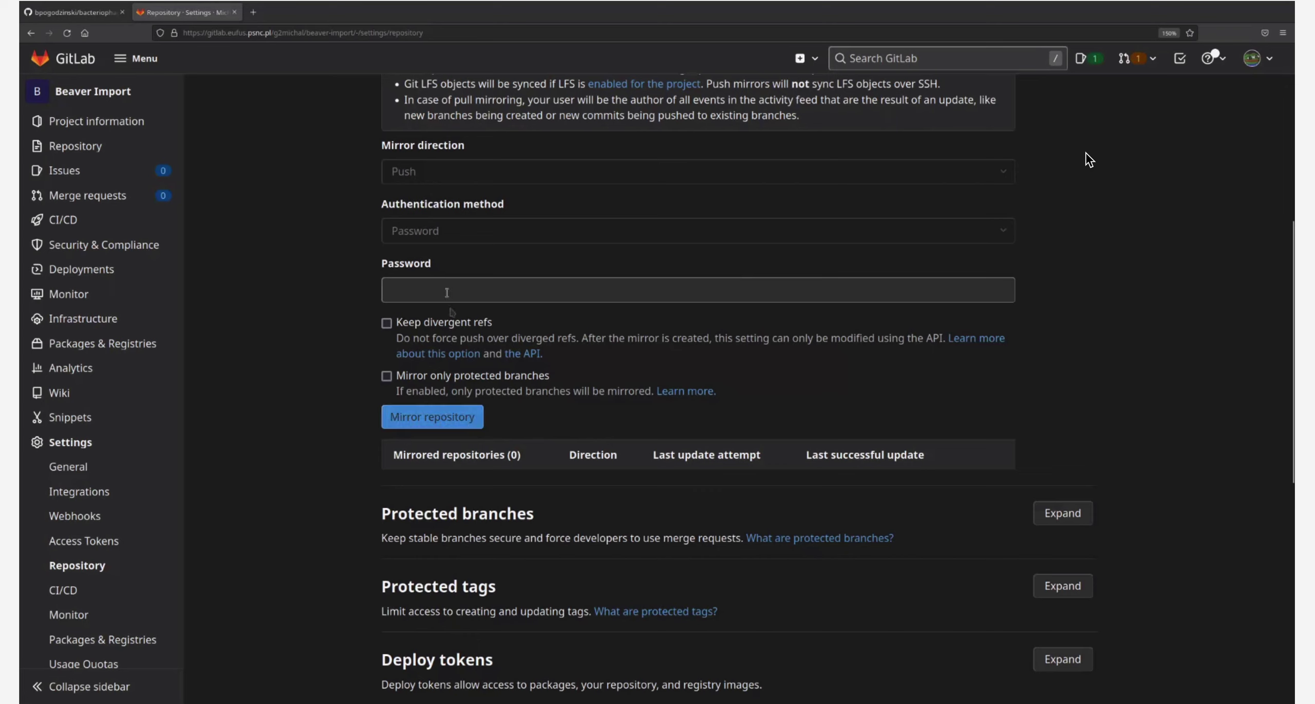
{"action": "left_click", "coordinate": [447, 292]}
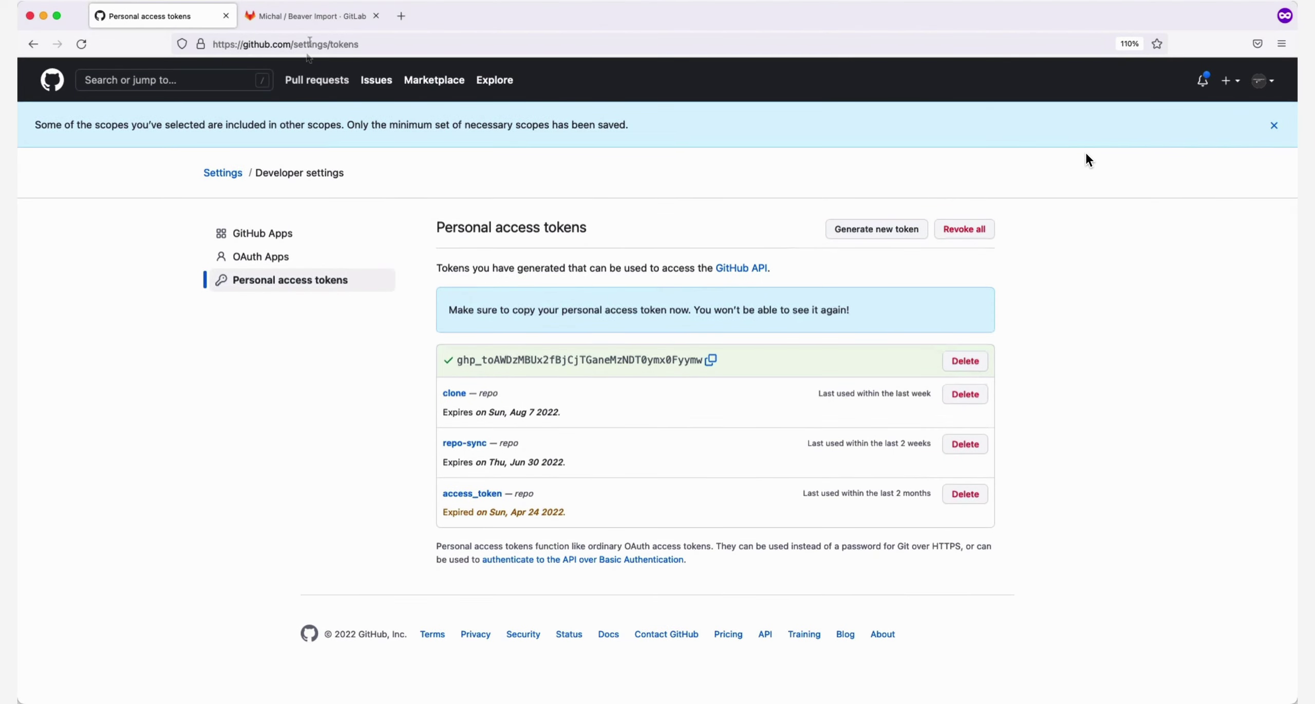
Reopen Beaver Import's Repository settings, expand Mirroring repositories, and focus the URL field
{"action": "left_click", "coordinate": [301, 21]}
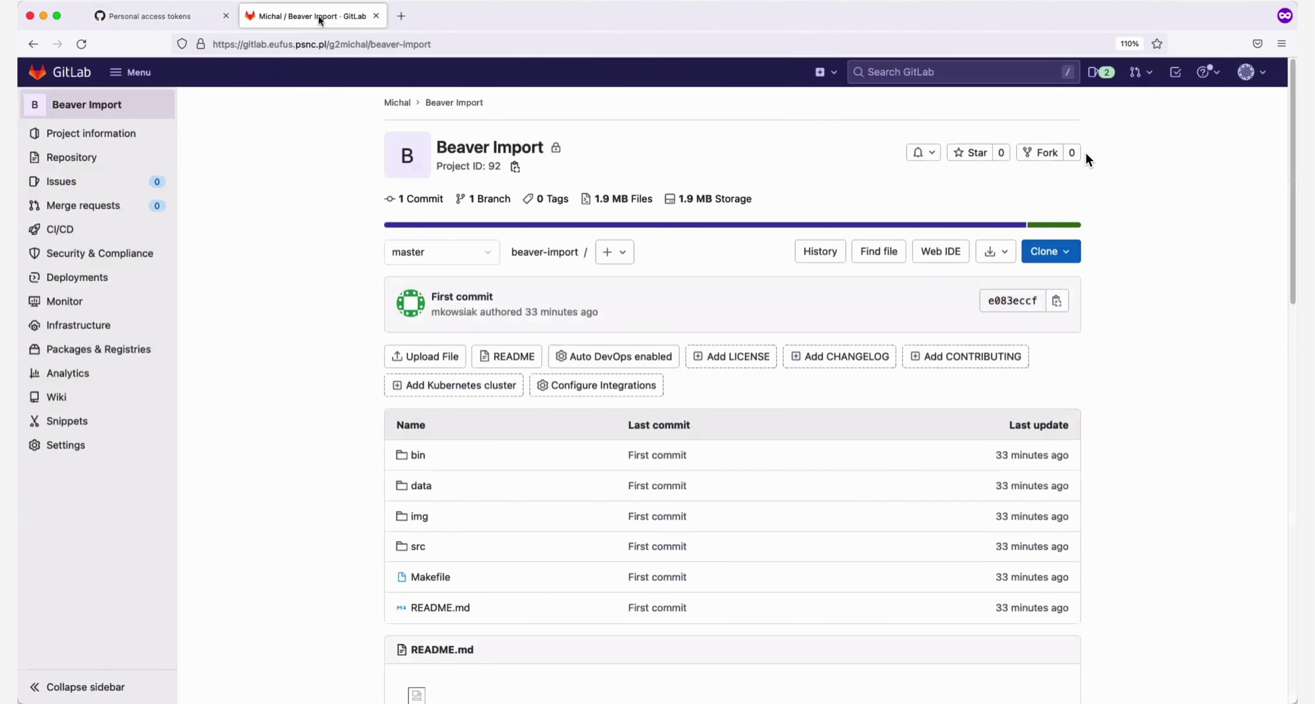
{"action": "mouse_move", "coordinate": [65, 443]}
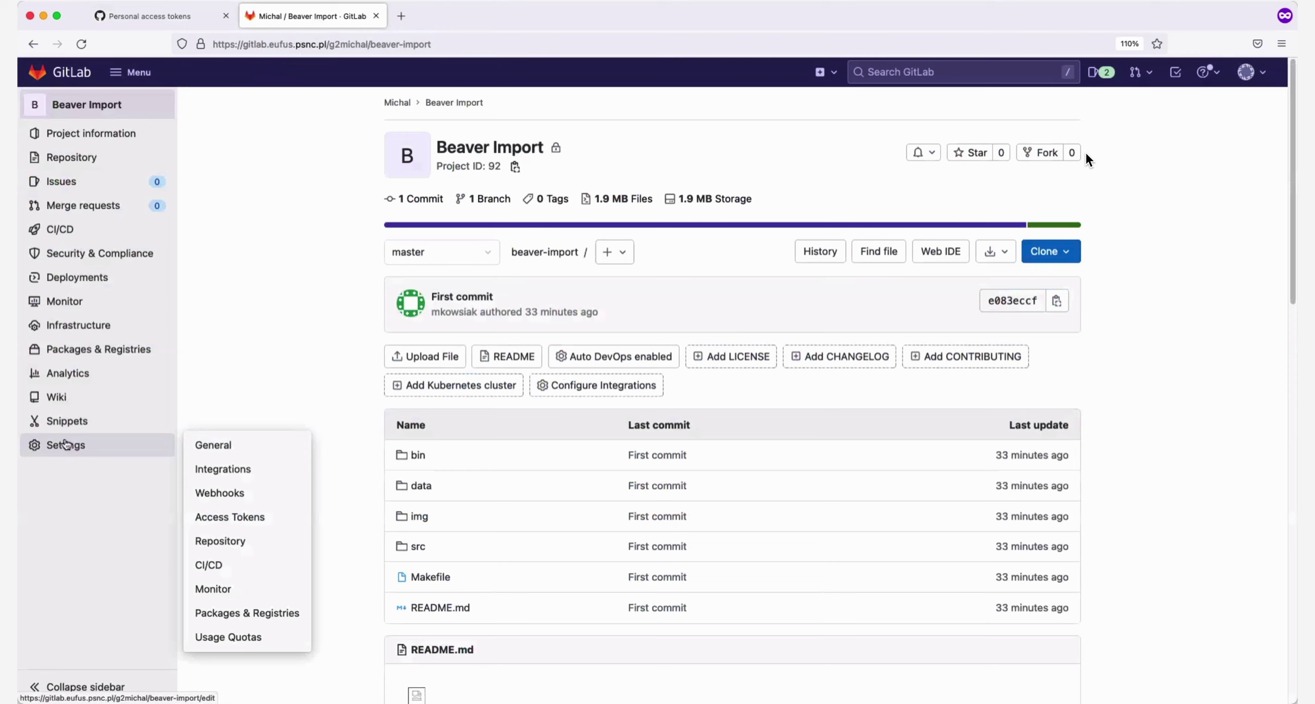
{"action": "left_click", "coordinate": [258, 545]}
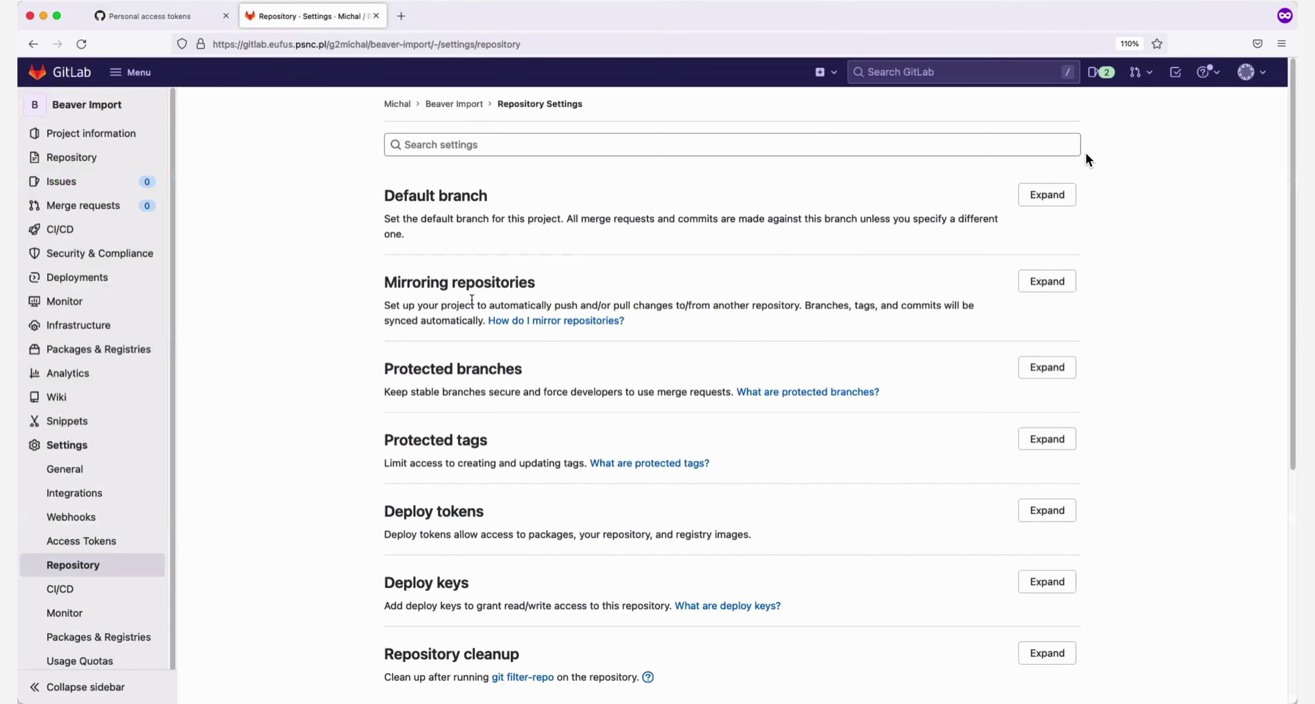
{"action": "left_click", "coordinate": [1052, 293]}
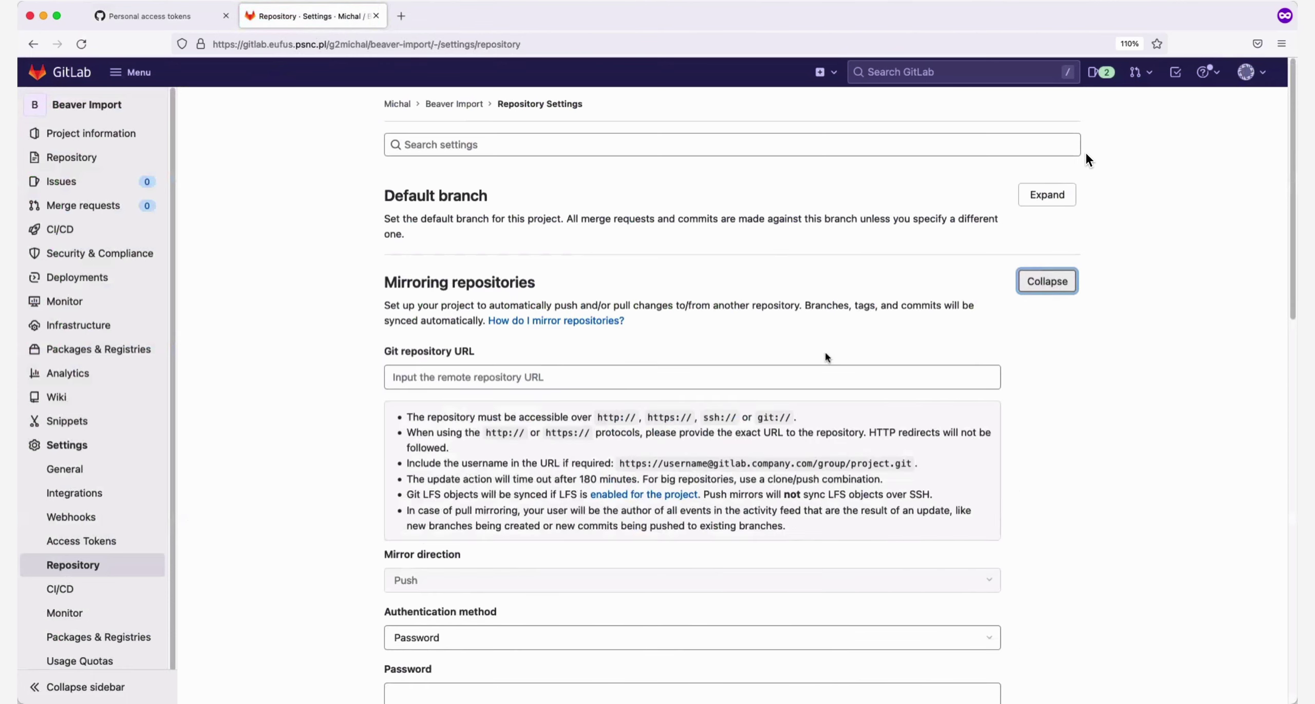
{"action": "scroll", "coordinate": [825, 354], "scroll_direction": "down", "scroll_amount": 2}
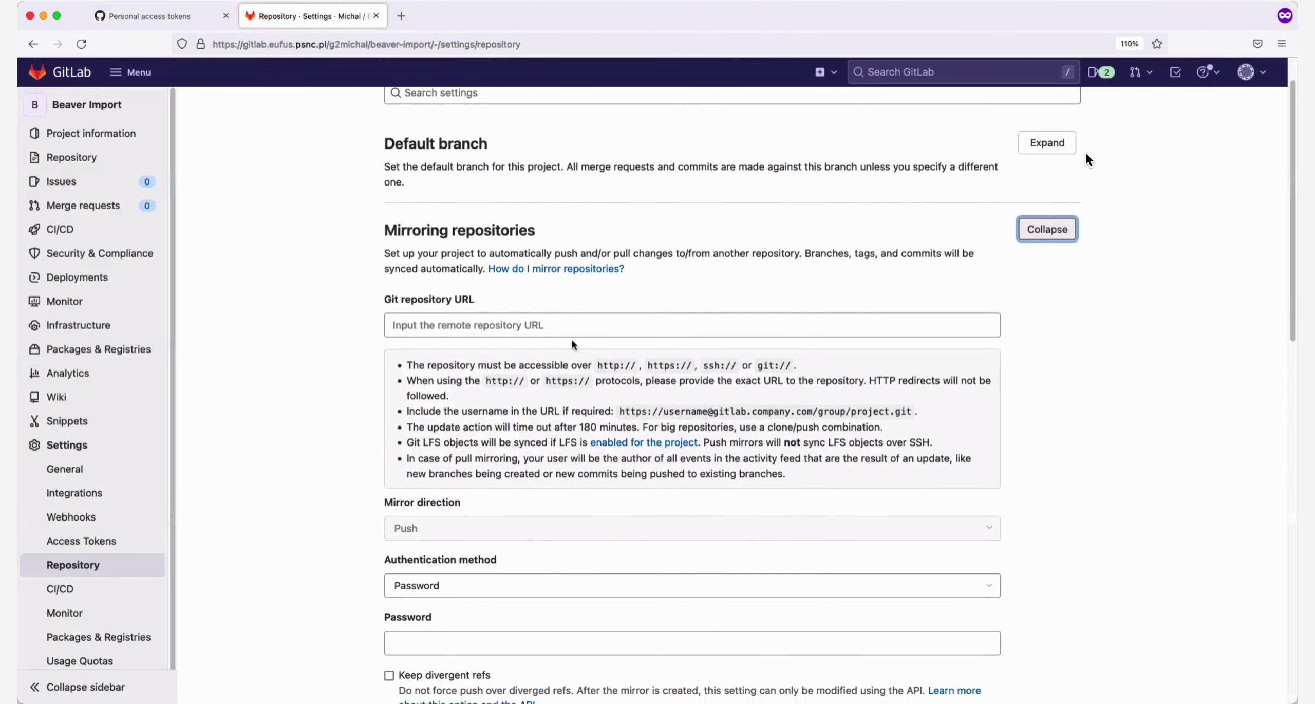
{"action": "left_click", "coordinate": [529, 327]}
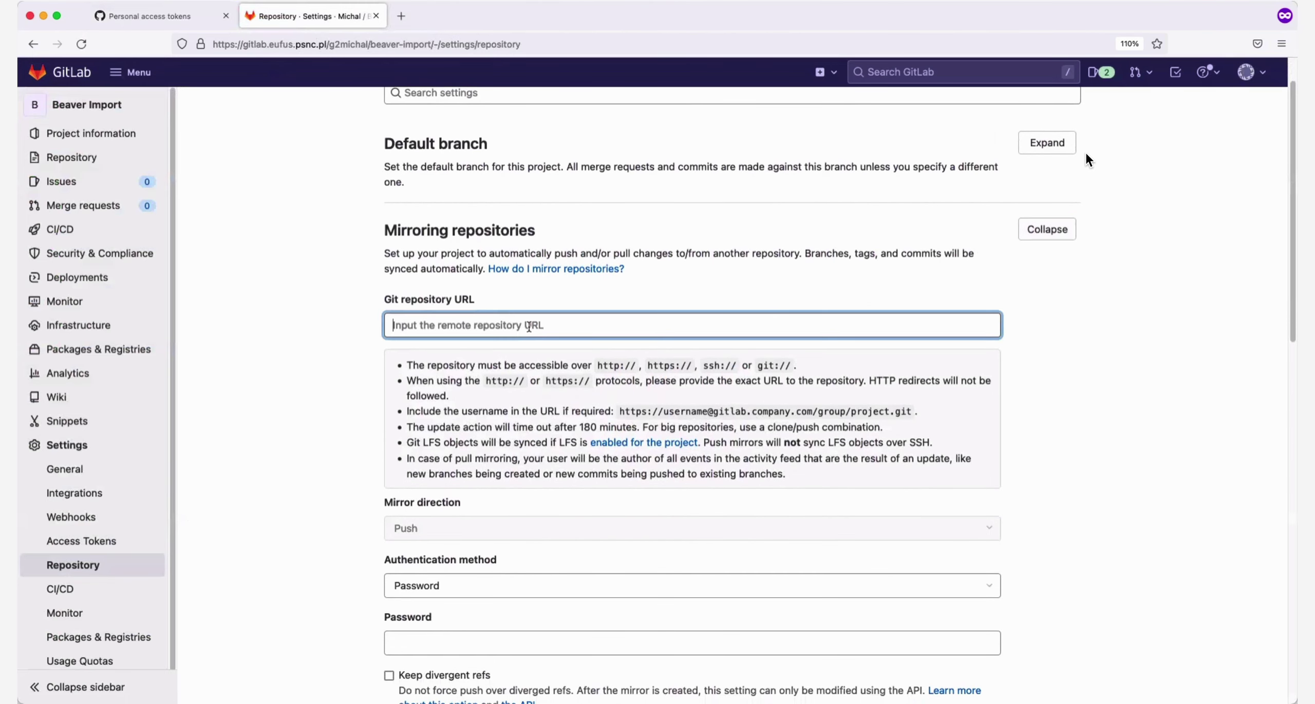
{"action": "left_click", "coordinate": [171, 18]}
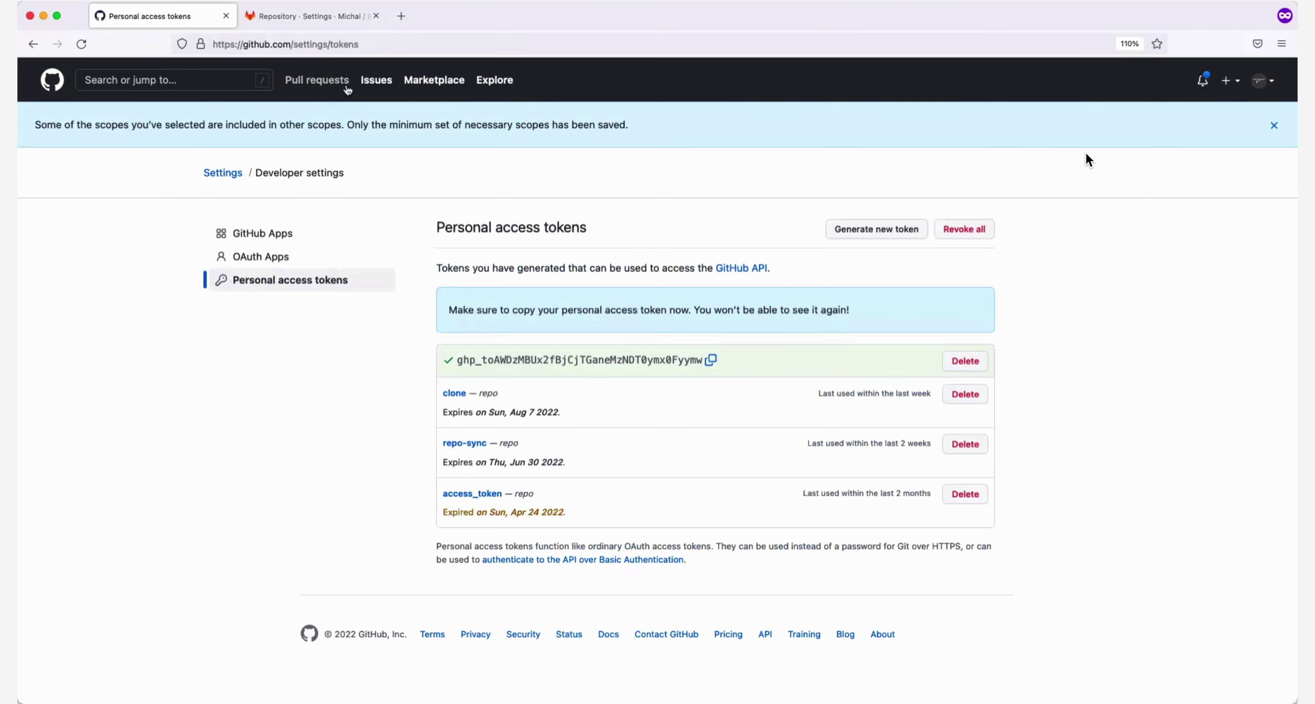
Open mkopsnc/beaver from GitHub's home page and select its address-bar URL
{"action": "left_click", "coordinate": [61, 81]}
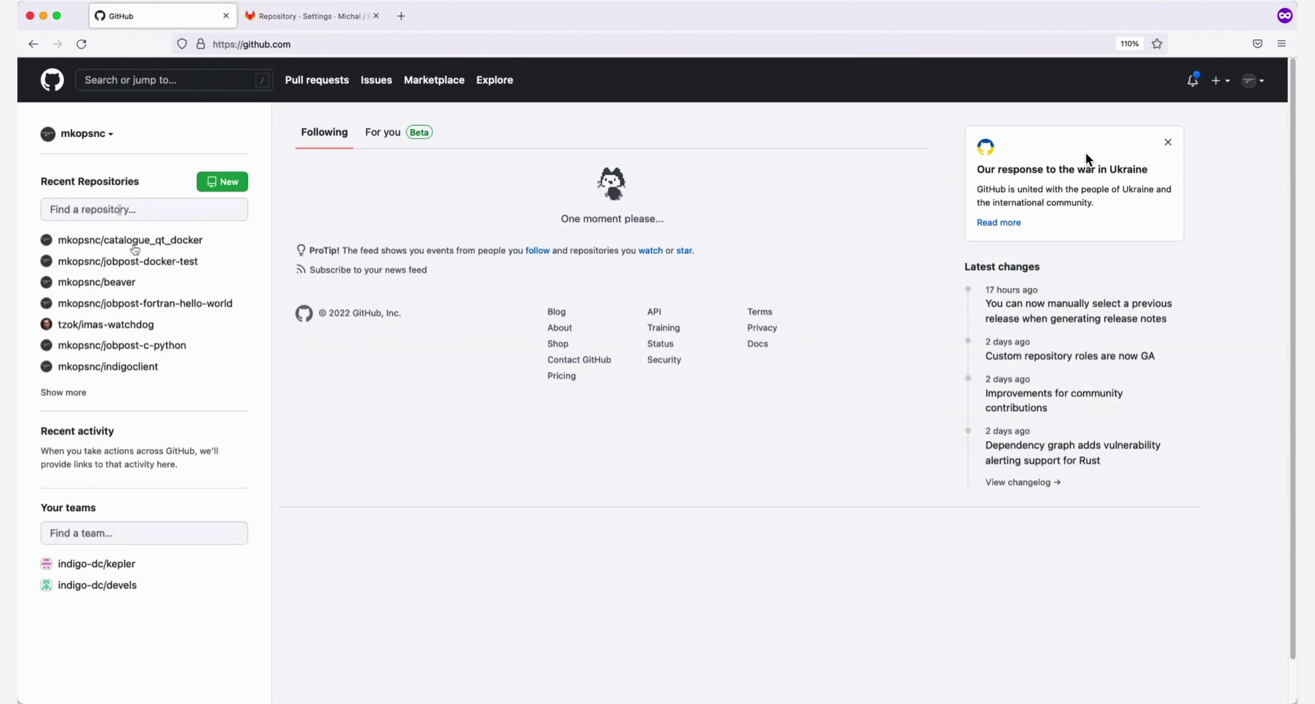
{"action": "left_click", "coordinate": [125, 289]}
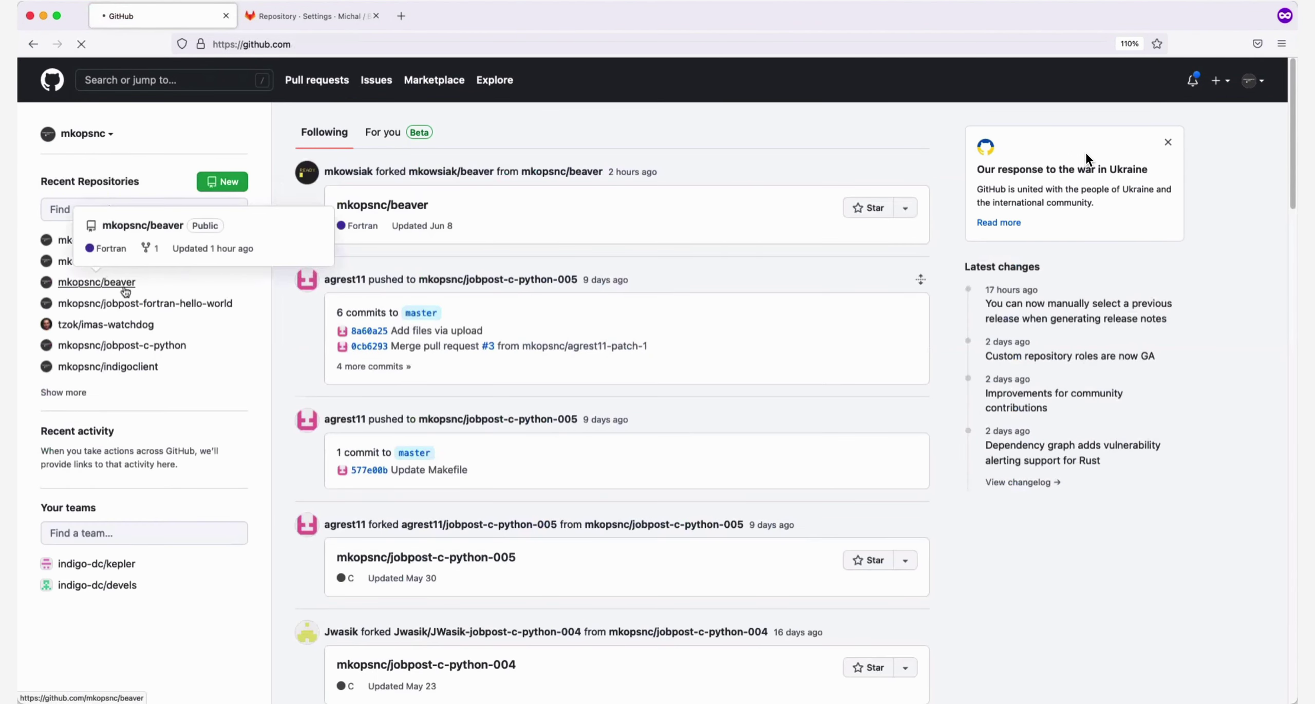
{"action": "left_click", "coordinate": [372, 50]}
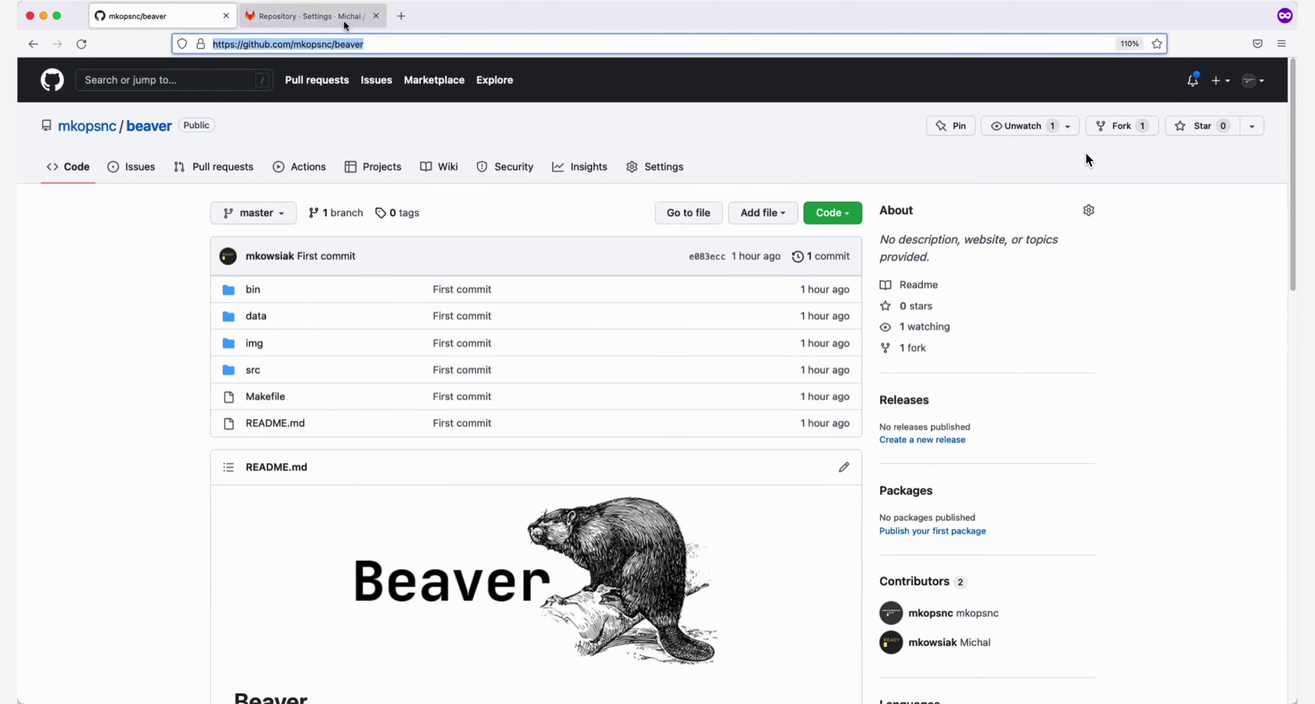
{"action": "left_click", "coordinate": [343, 18]}
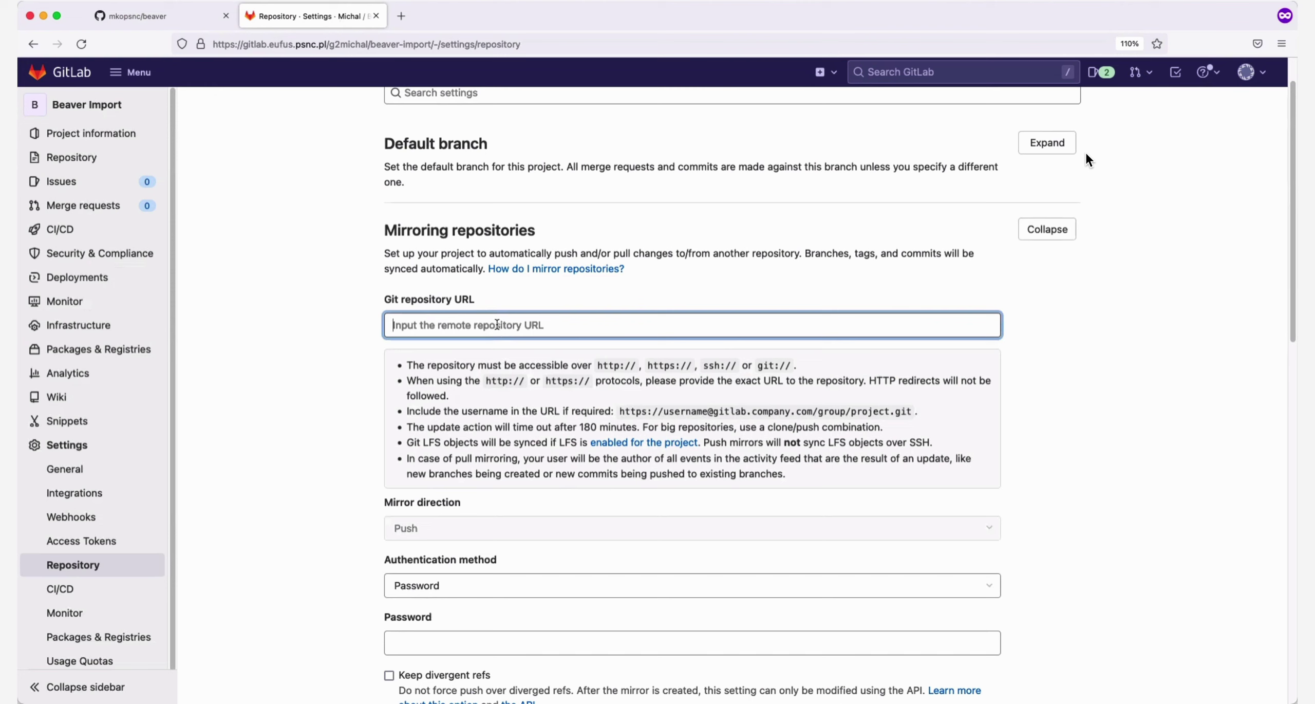
{"action": "key", "text": "super+v"}
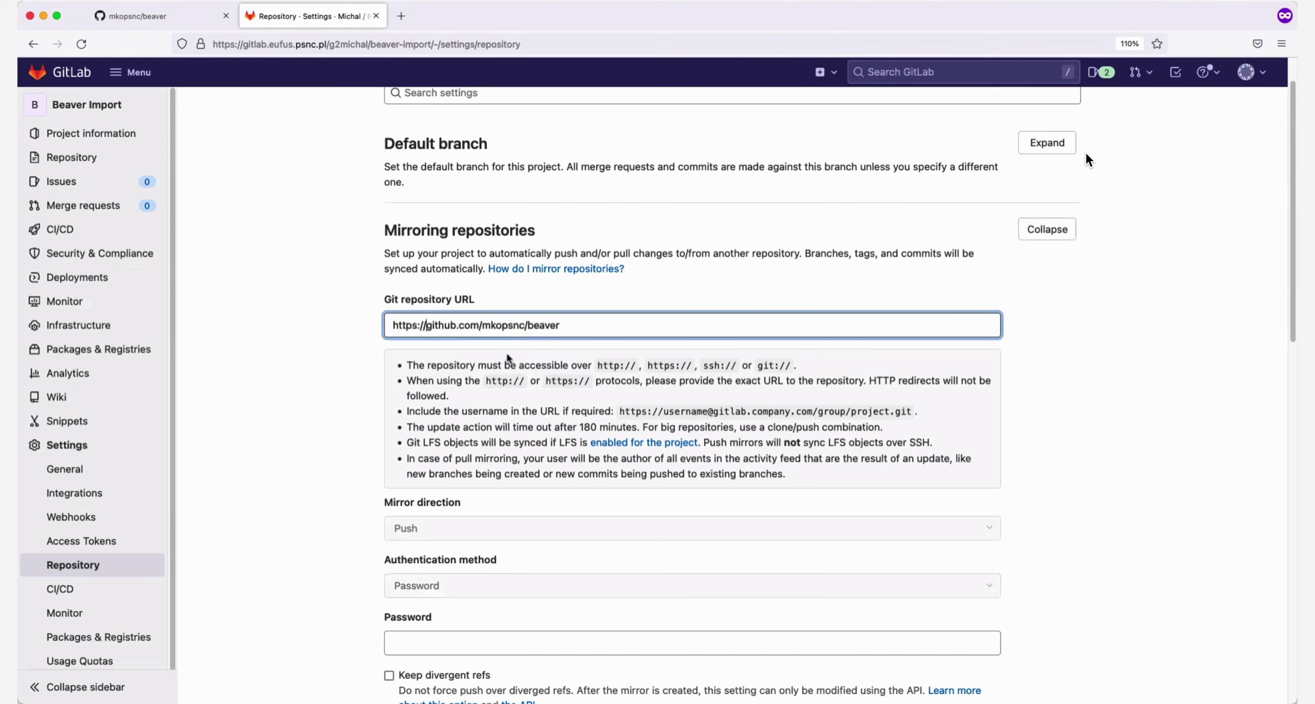
{"action": "type", "text": "m"}
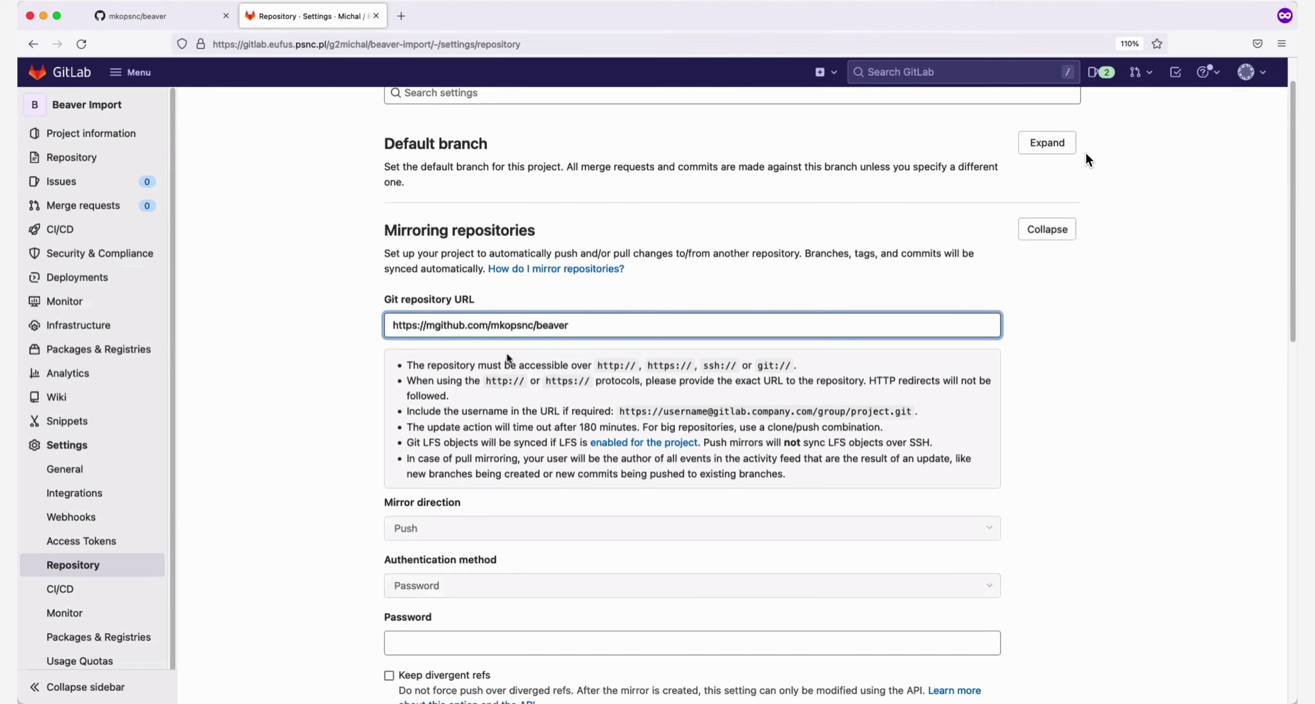
{"action": "type", "text": "kopsnc@"}
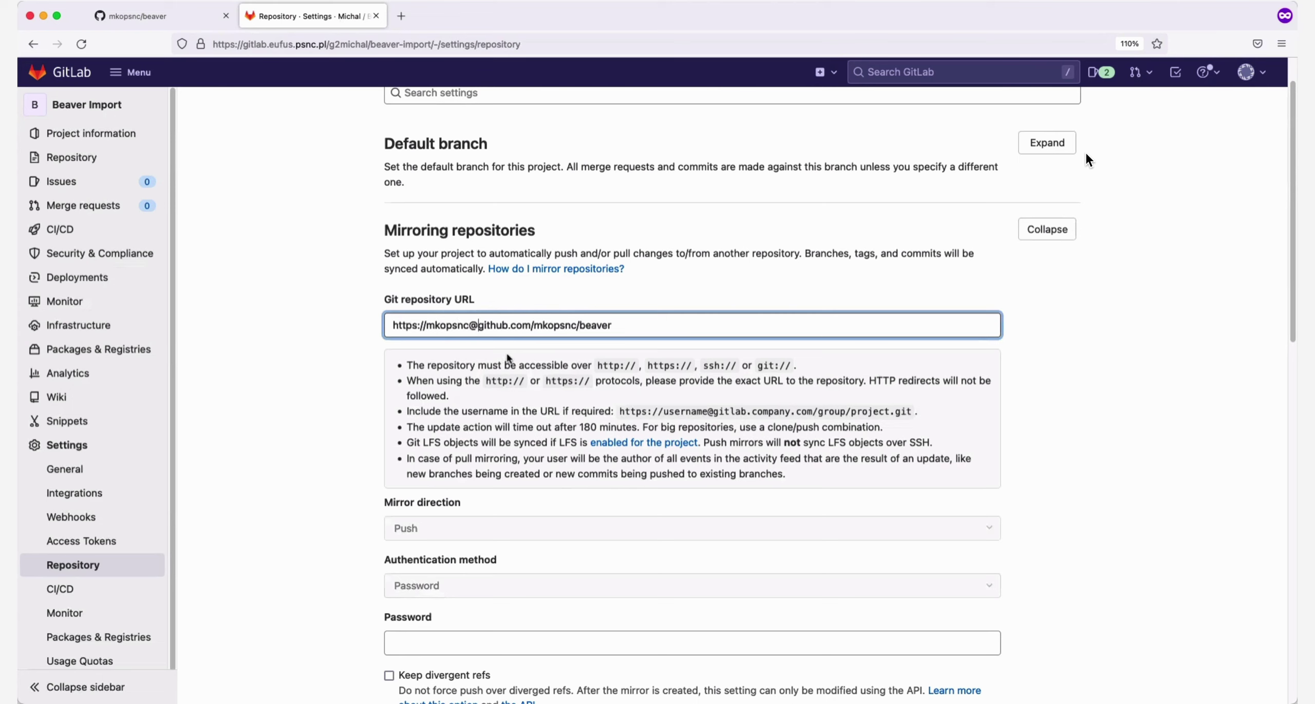
{"action": "left_click", "coordinate": [426, 642]}
{"action": "scroll", "coordinate": [370, 596], "scroll_direction": "down", "scroll_amount": 4}
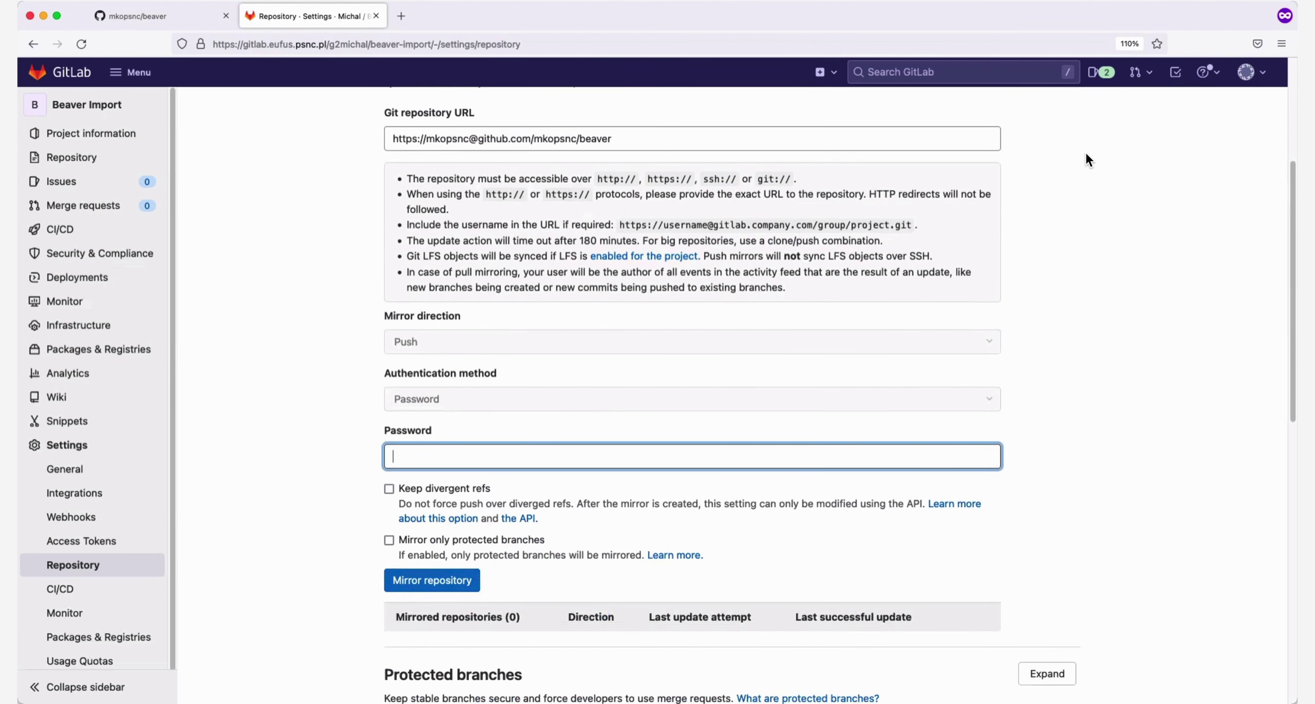
Enter the copied GitHub access token as the mirror password and create the push mirror
{"action": "key", "text": "super+Tab"}
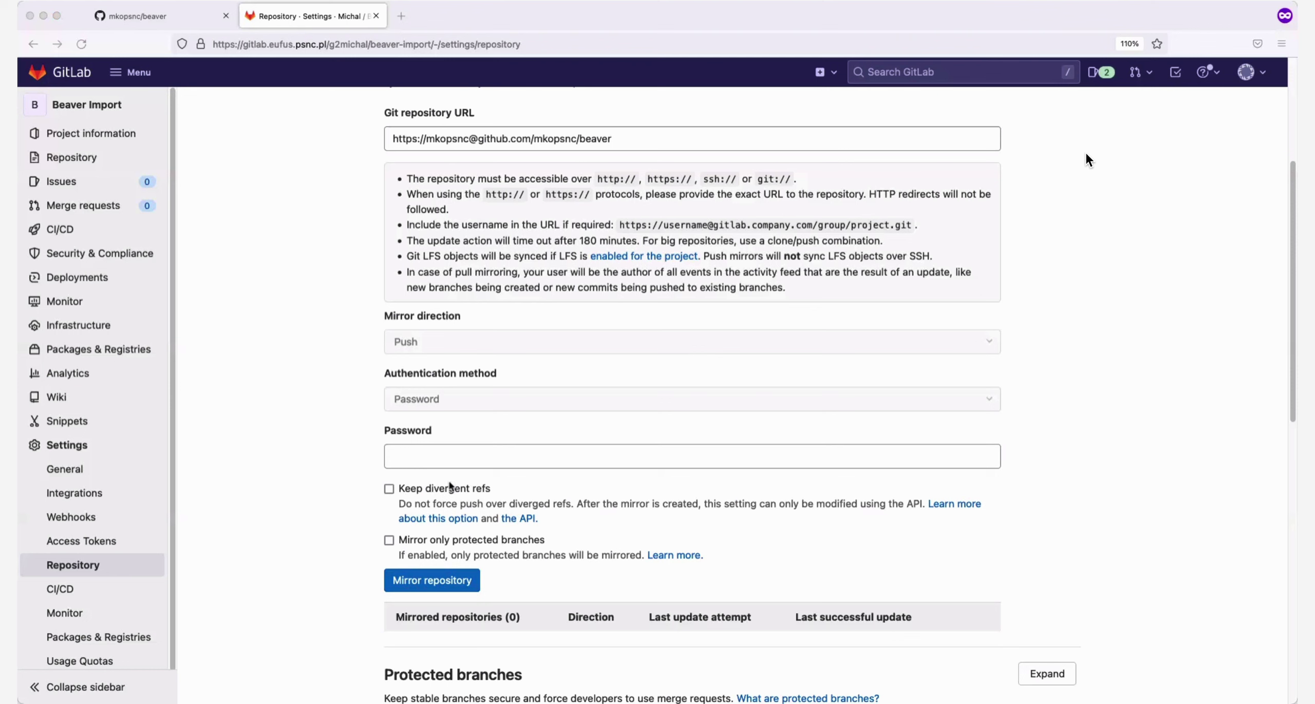
{"action": "left_click", "coordinate": [419, 455]}
{"action": "key", "text": "super+v"}
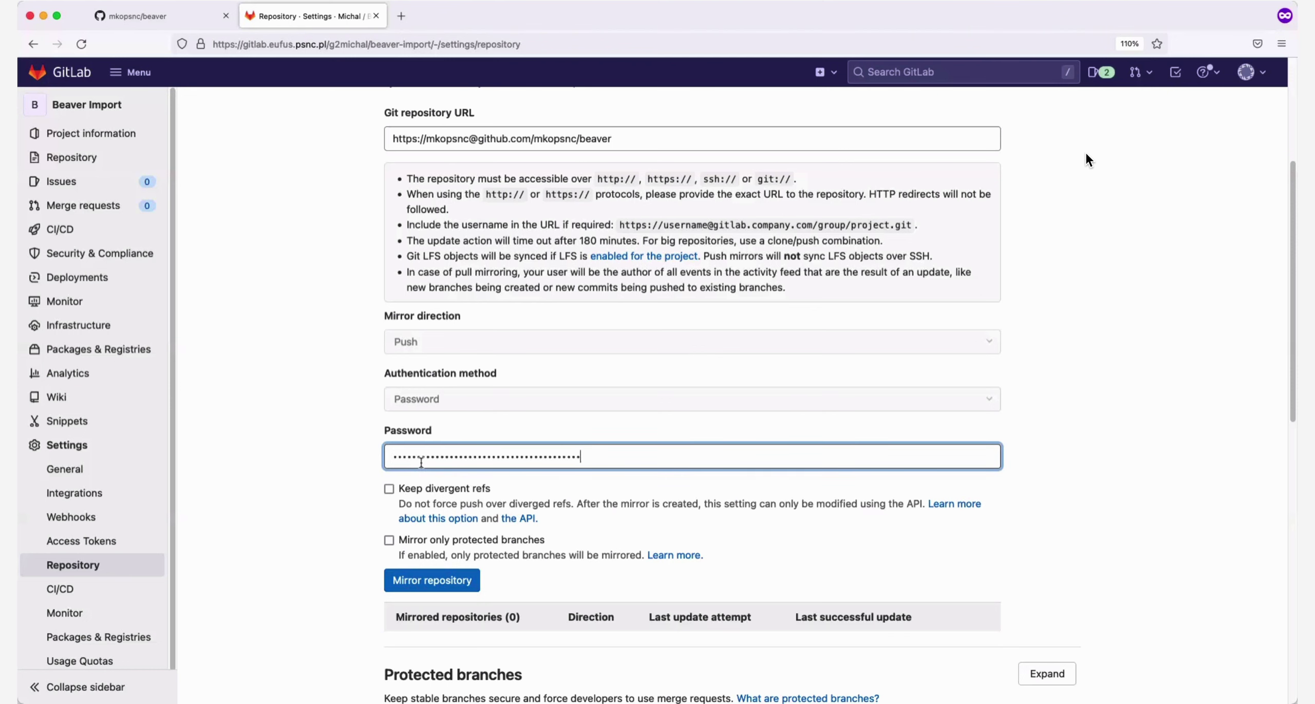
{"action": "scroll", "coordinate": [440, 529], "scroll_direction": "down", "scroll_amount": 2}
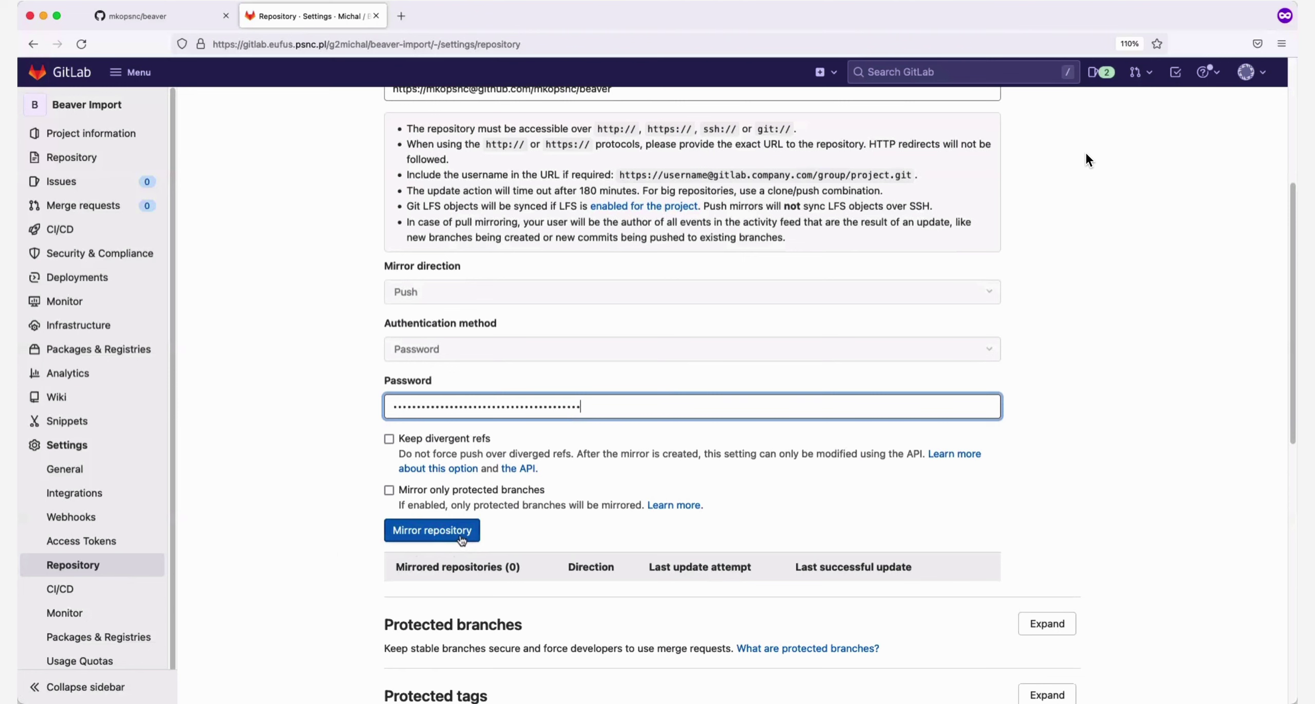
{"action": "left_click", "coordinate": [460, 534]}
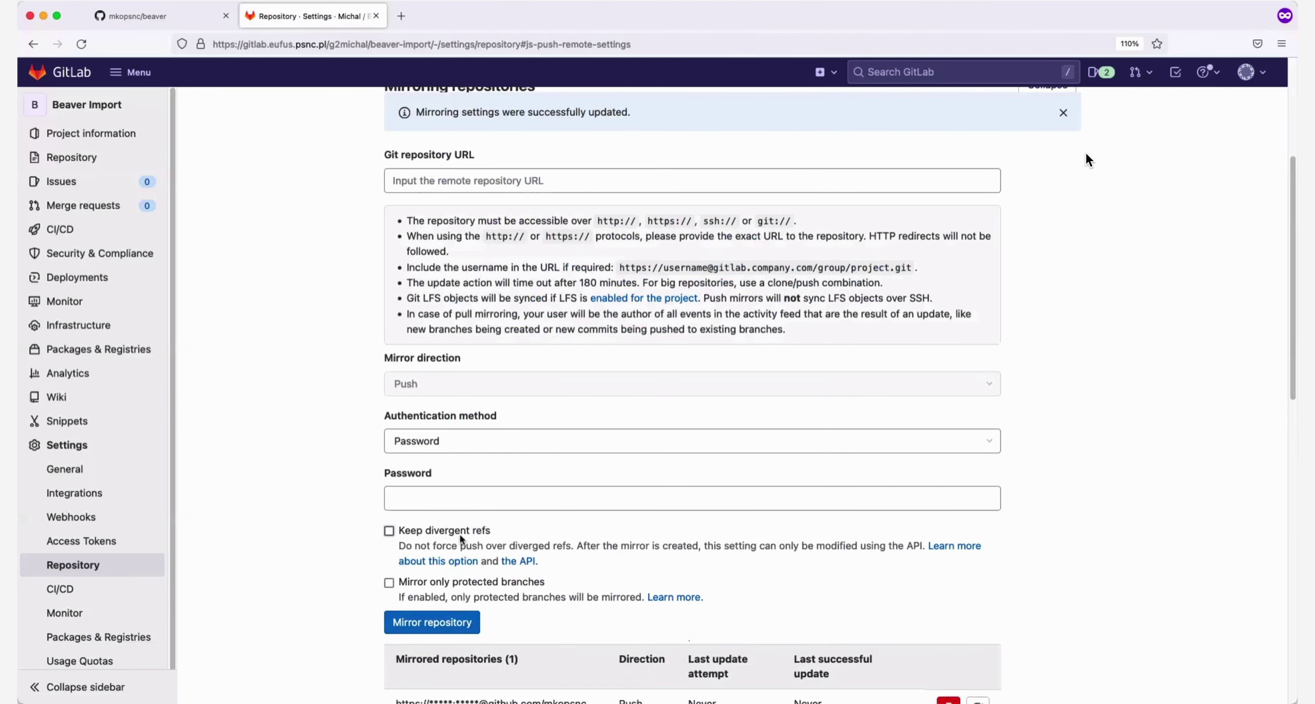
Scroll the mirroring settings to review the push mirror now listed for mkopsnc/beaver
{"action": "scroll", "coordinate": [411, 560], "scroll_direction": "down", "scroll_amount": 3}
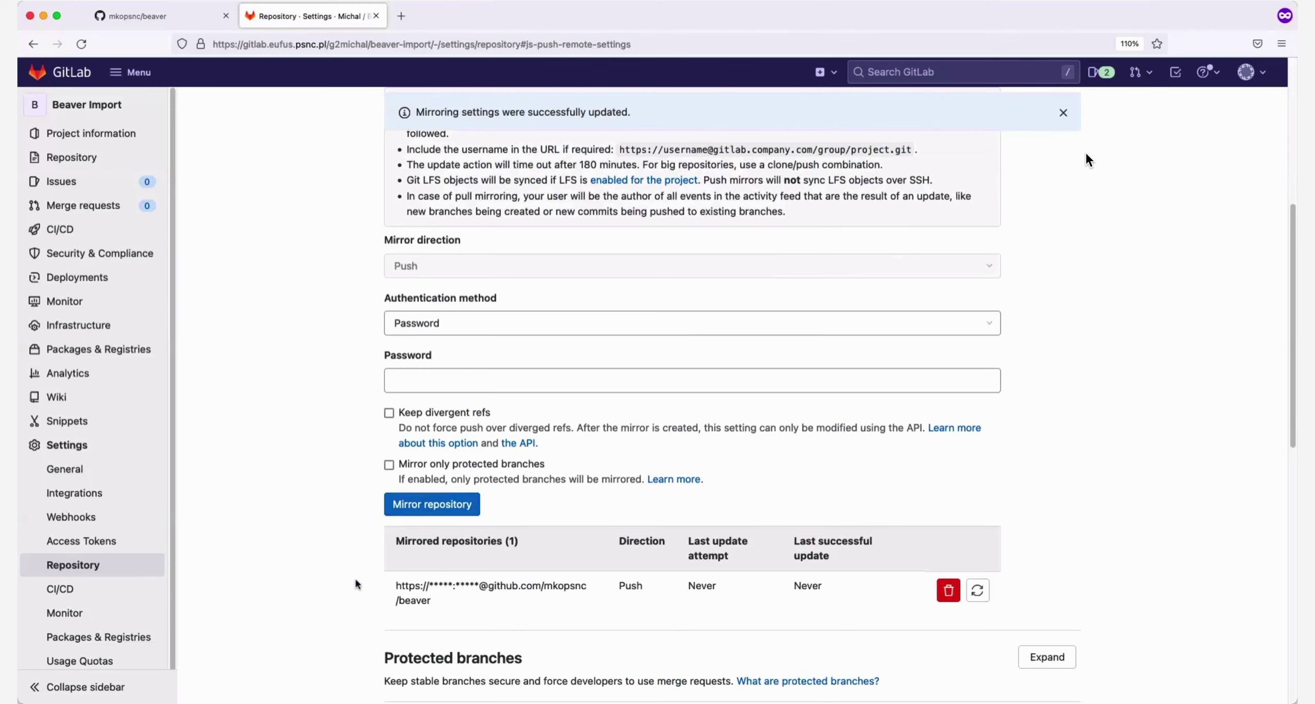
{"action": "scroll", "coordinate": [357, 583], "scroll_direction": "up", "scroll_amount": 5}
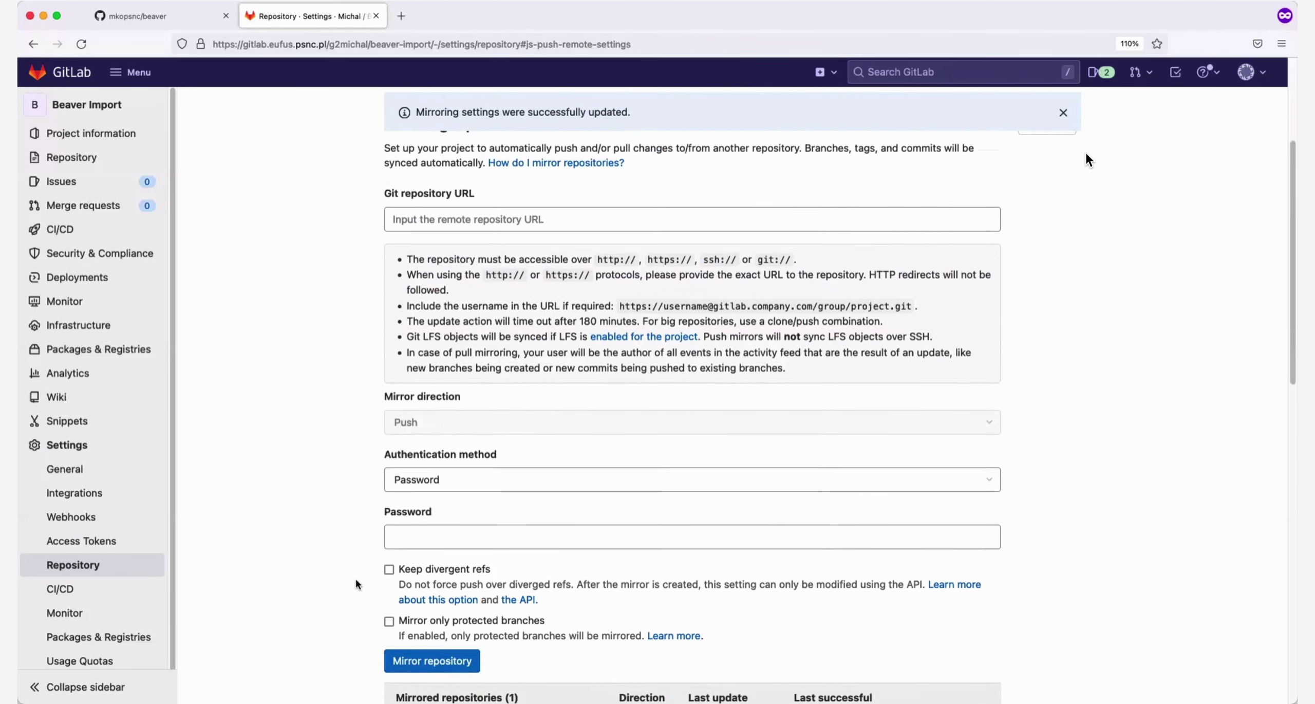
{"action": "scroll", "coordinate": [355, 584], "scroll_direction": "down", "scroll_amount": 1}
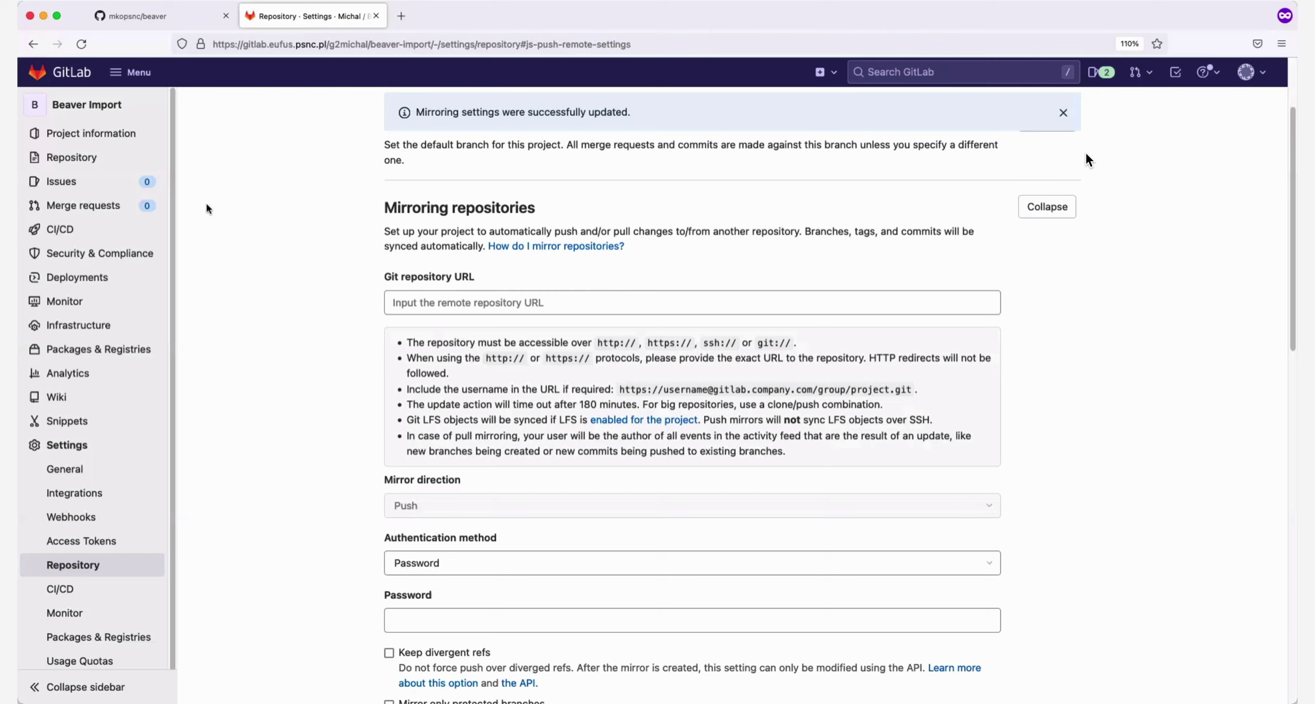
Create a new branch named mirror_test from master in the repository
{"action": "left_click", "coordinate": [88, 157]}
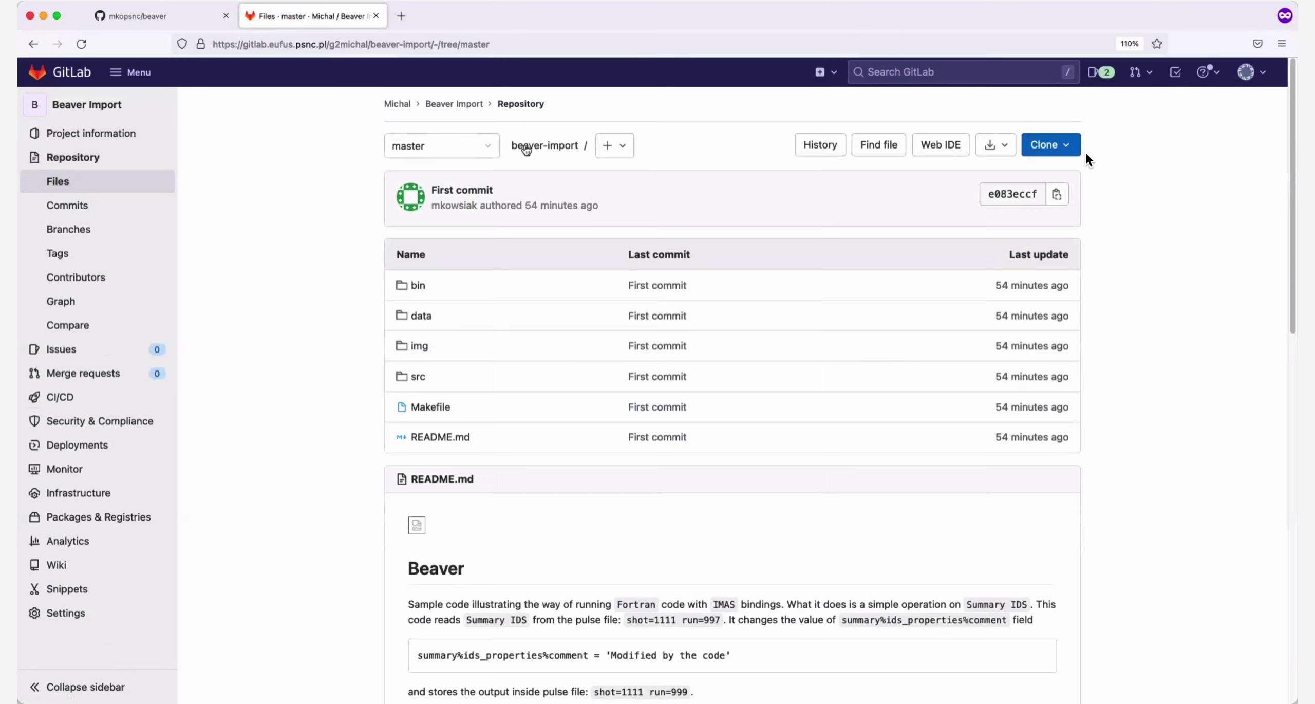
{"action": "left_click", "coordinate": [619, 147]}
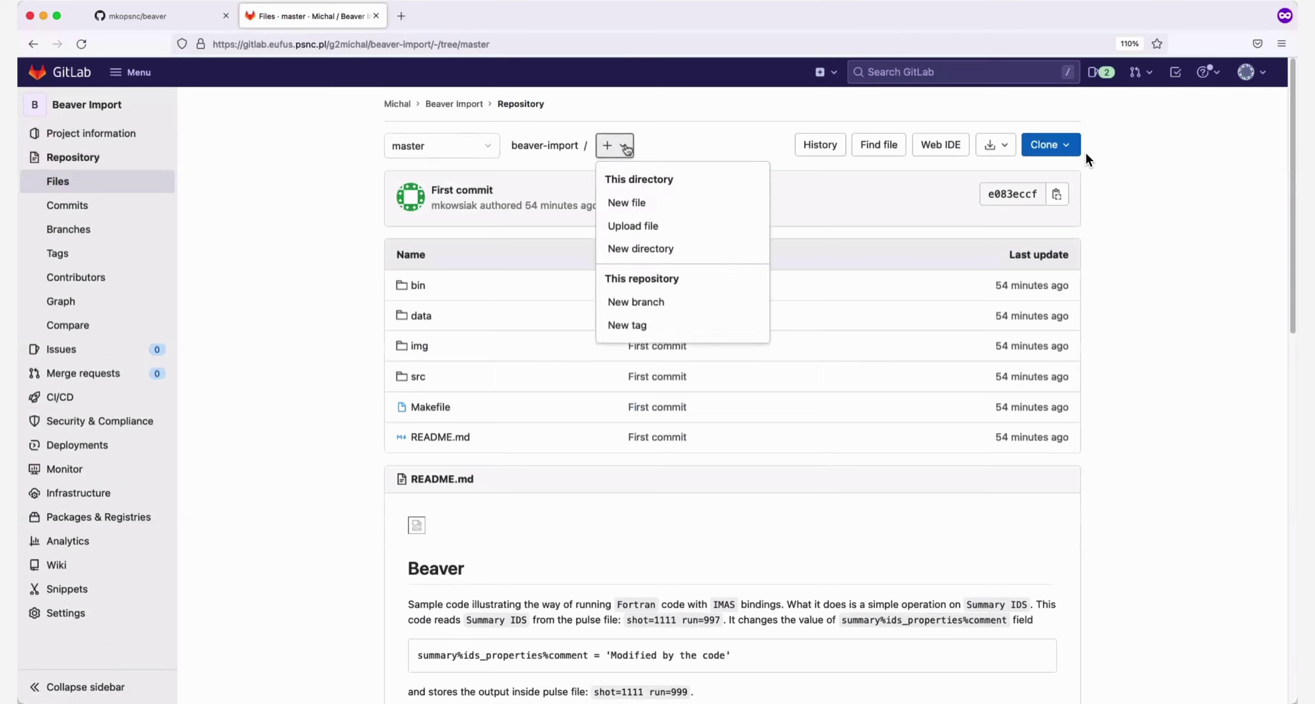
{"action": "left_click", "coordinate": [651, 301]}
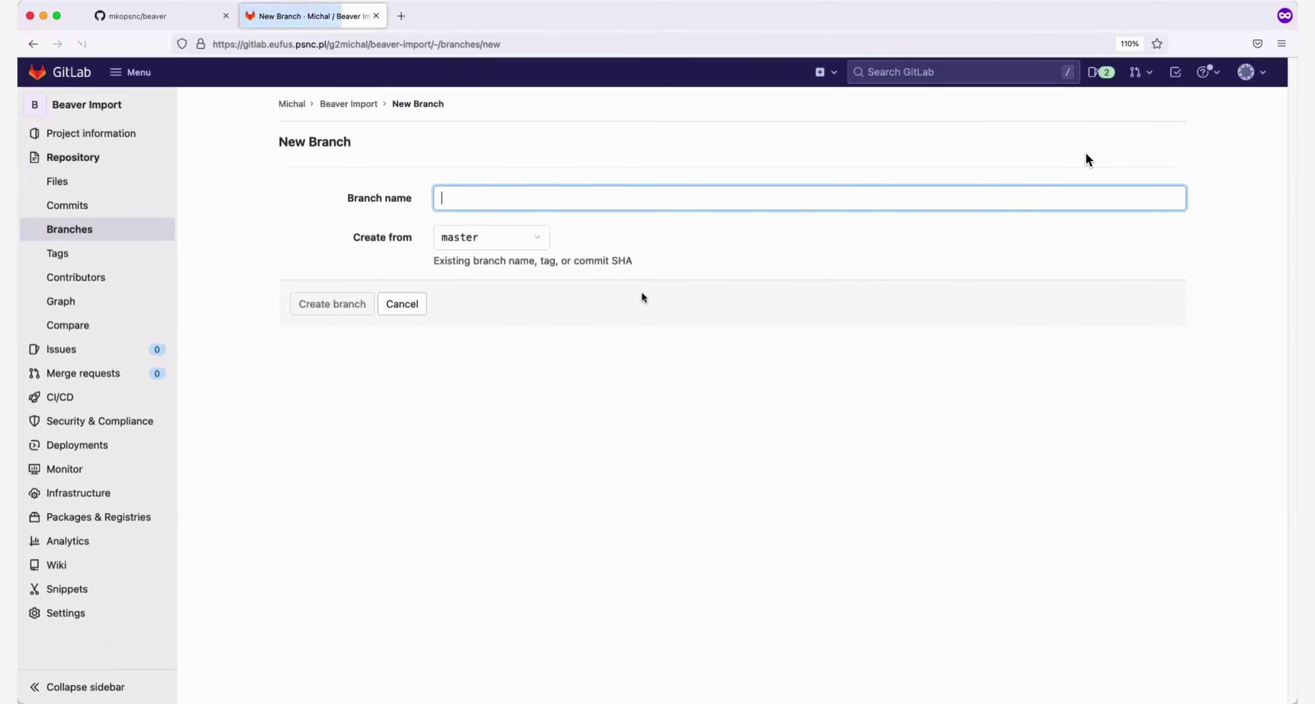
{"action": "type", "text": "mir"}
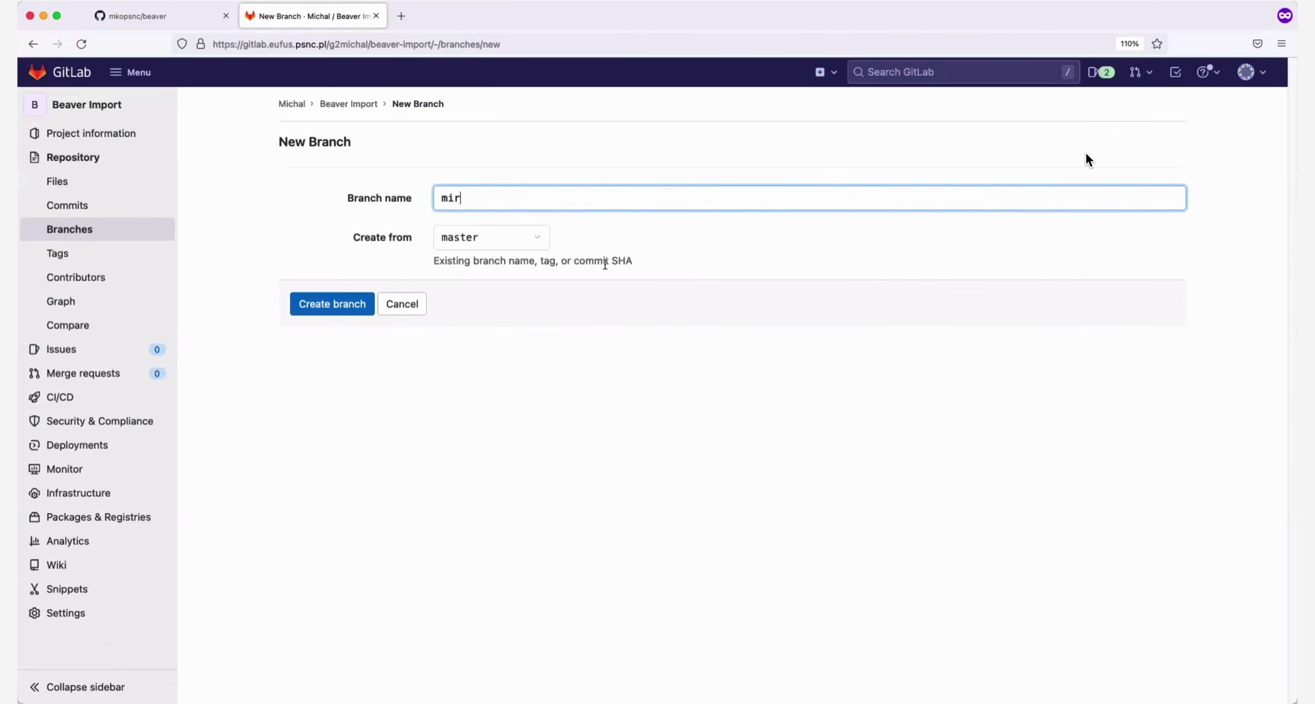
{"action": "type", "text": "ror_test"}
{"action": "left_click", "coordinate": [340, 314]}
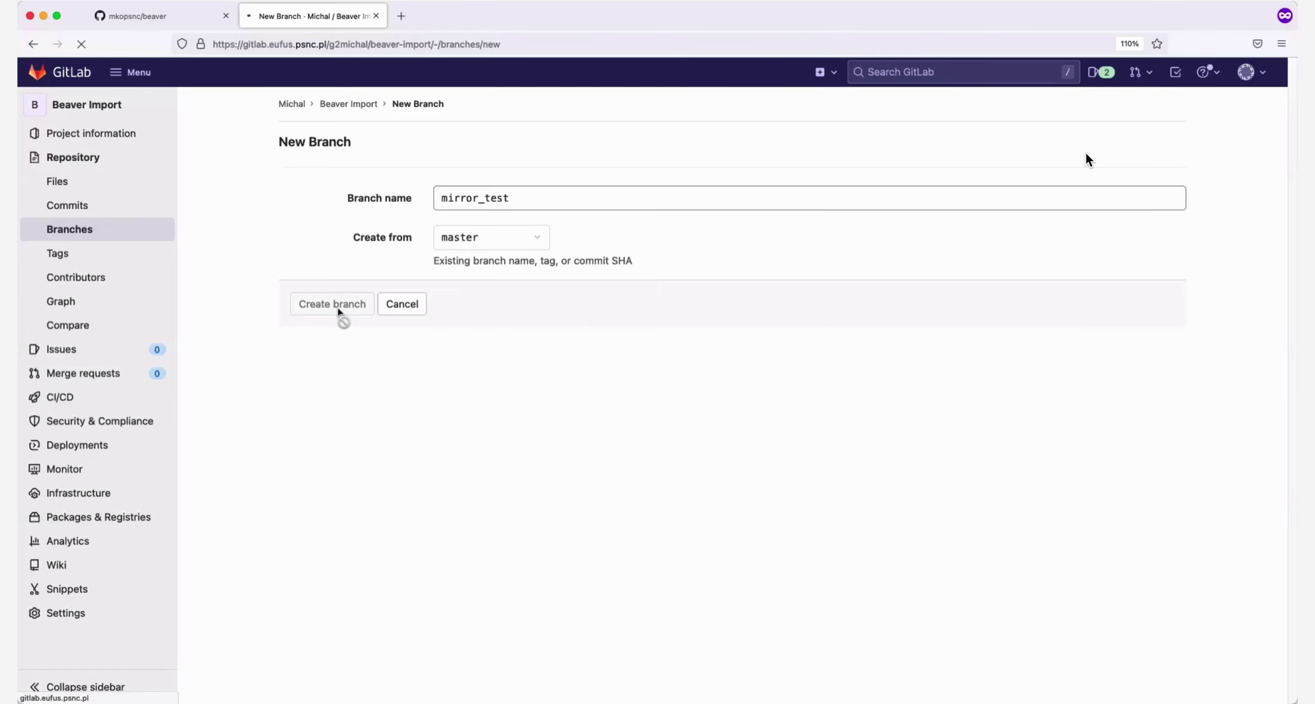
Open the branch's README.md and launch it in the Web IDE
{"action": "scroll", "coordinate": [432, 370], "scroll_direction": "down", "scroll_amount": 1}
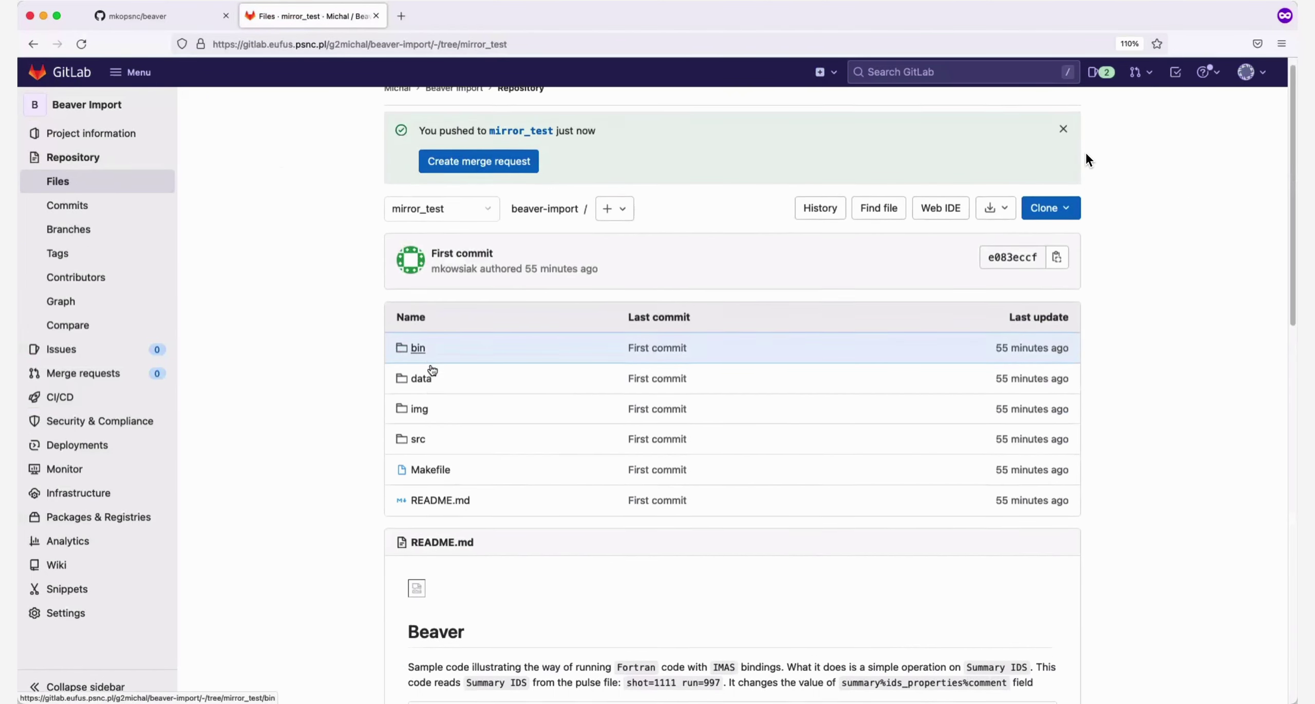
{"action": "scroll", "coordinate": [433, 370], "scroll_direction": "down", "scroll_amount": 2}
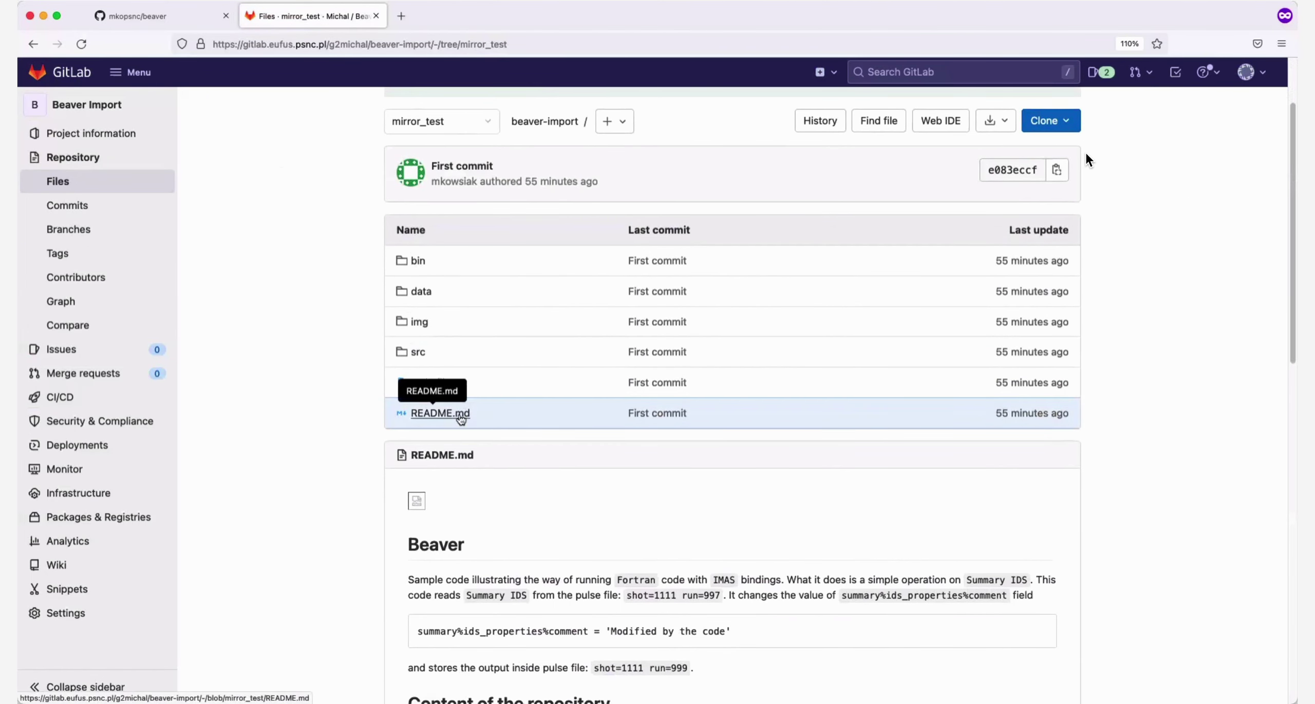
{"action": "left_click", "coordinate": [458, 414]}
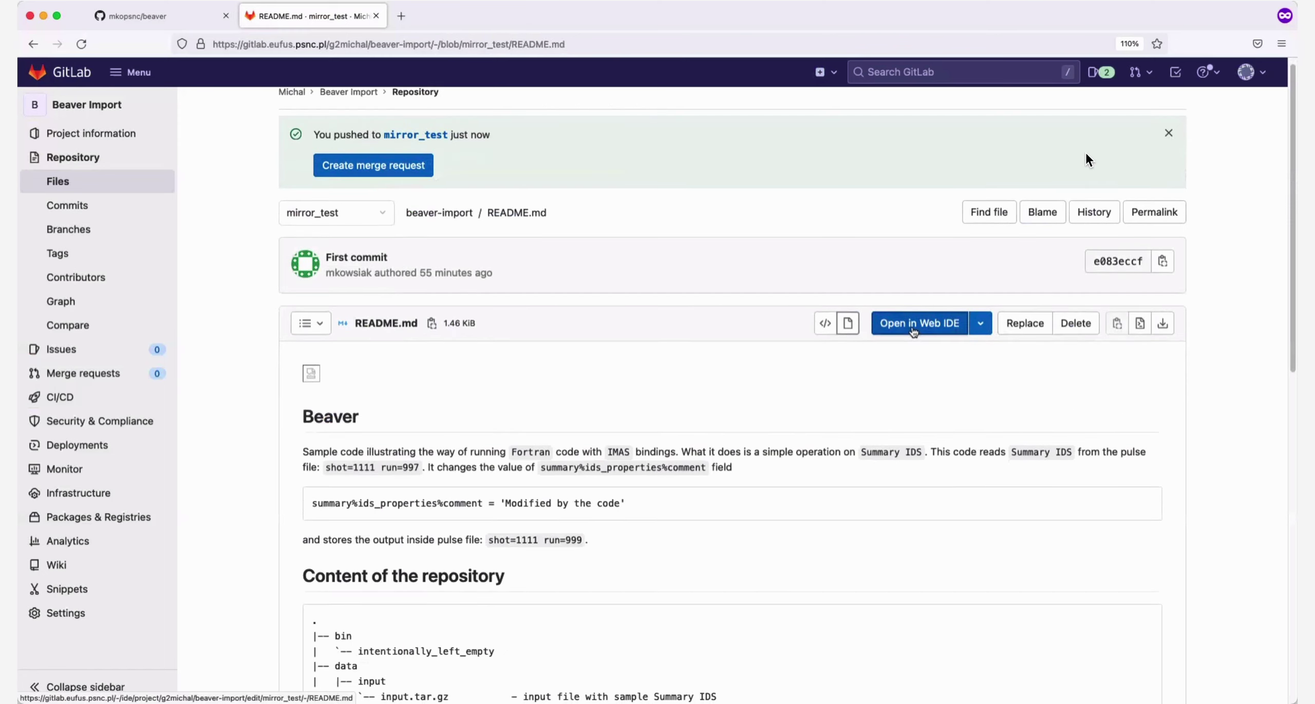
{"action": "left_click", "coordinate": [912, 330]}
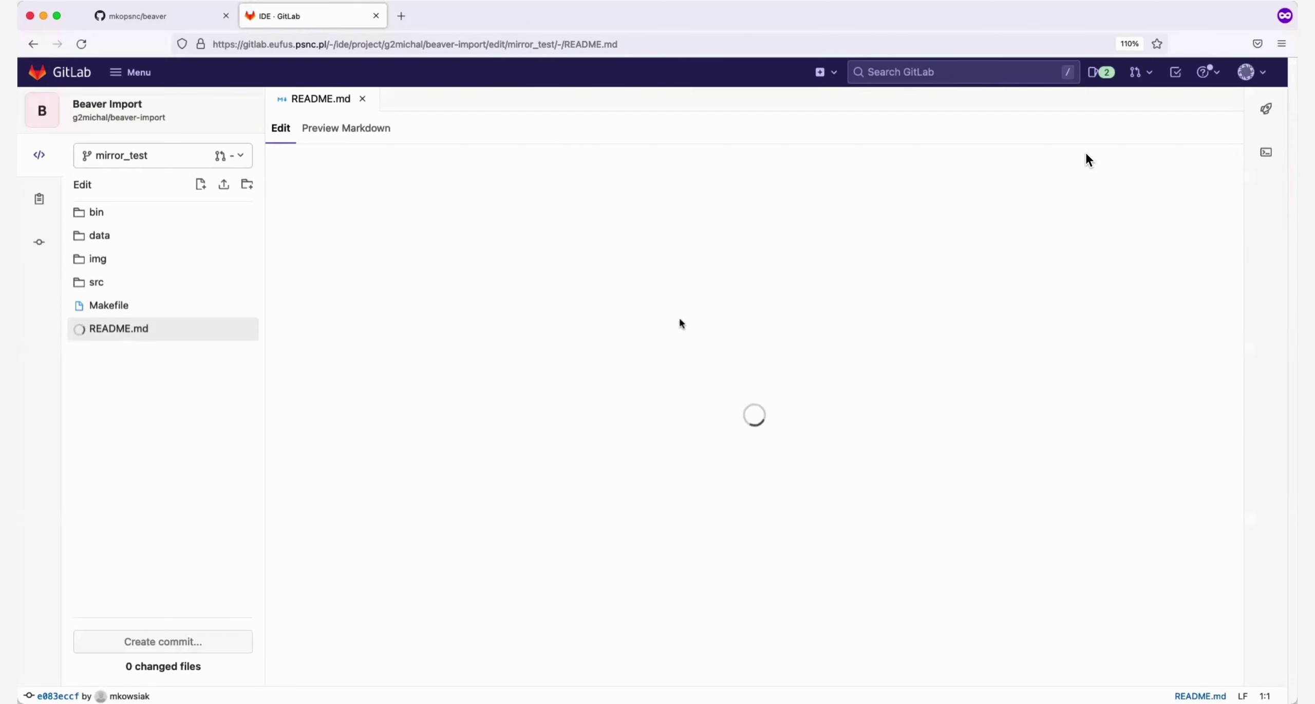
Append the line 'Some new test for mirroring purposes.' to README.md and commit it to mirror_test
{"action": "scroll", "coordinate": [594, 338], "scroll_direction": "down", "scroll_amount": 1}
{"action": "scroll", "coordinate": [593, 338], "scroll_direction": "down", "scroll_amount": 5}
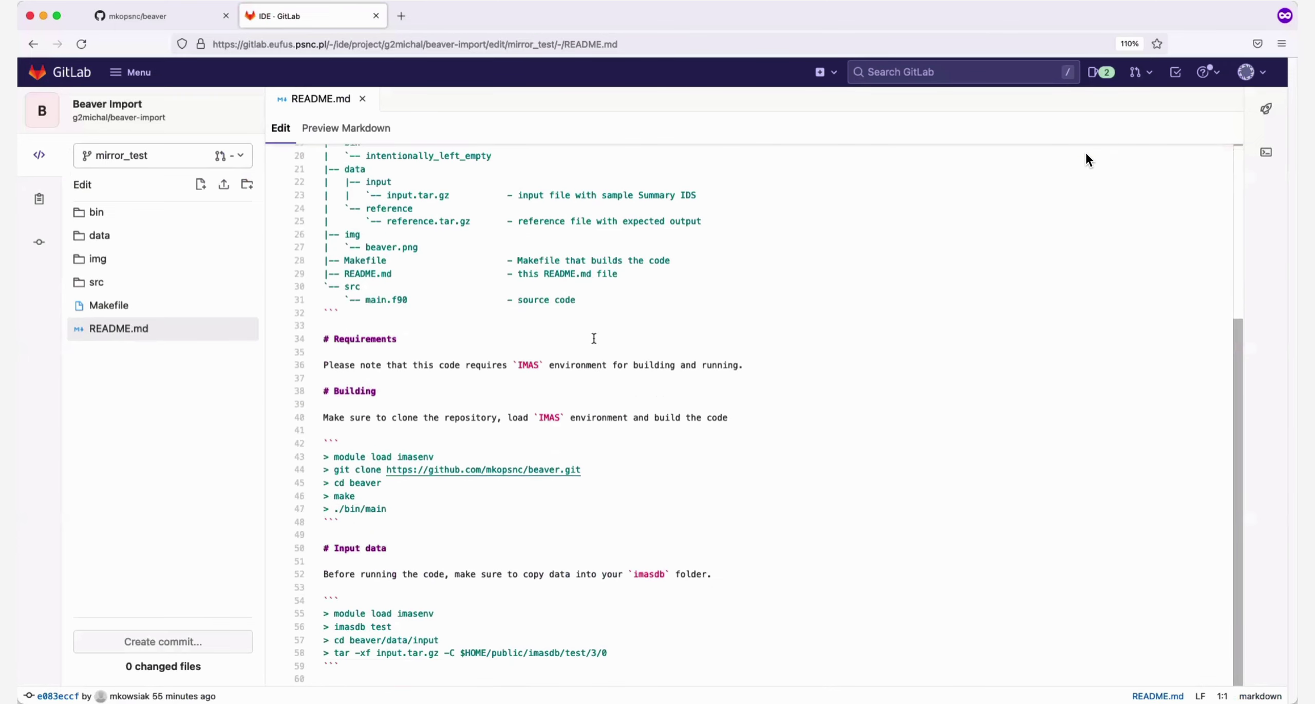
{"action": "left_click", "coordinate": [366, 678]}
{"action": "key", "text": "Return"}
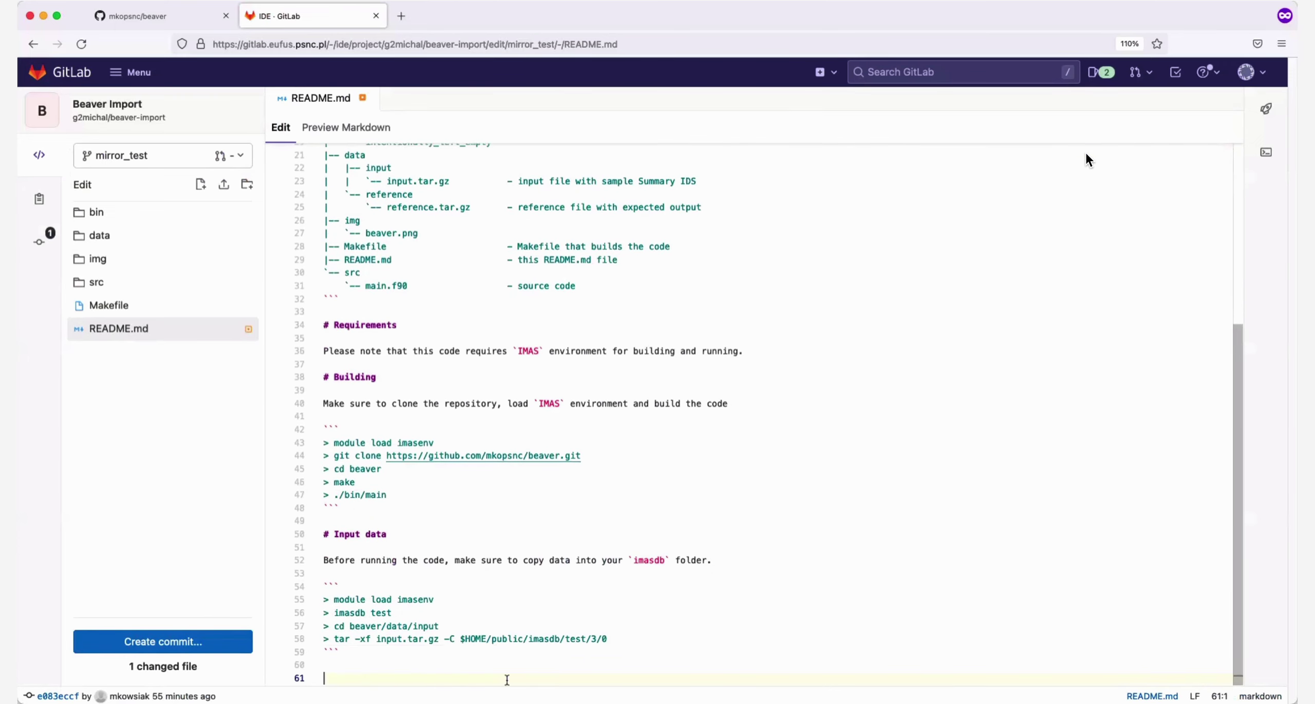
{"action": "type", "text": "Some new test "}
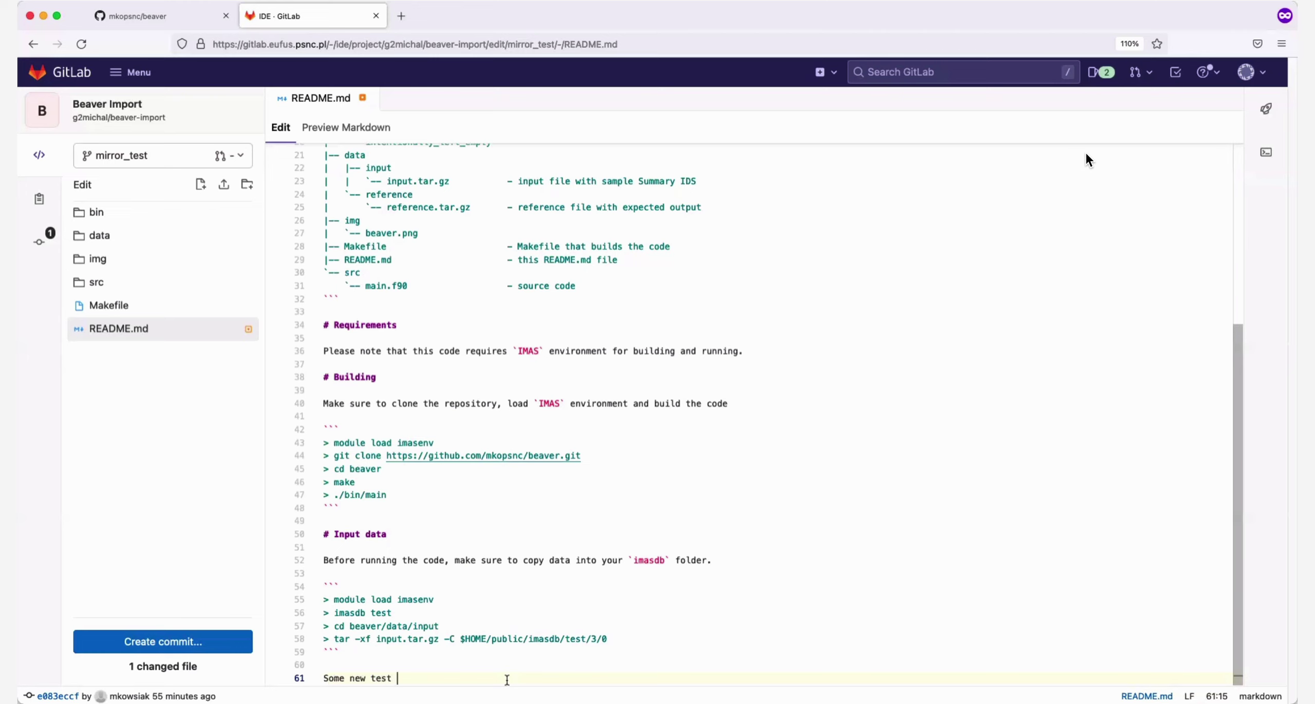
{"action": "type", "text": "for mirroring purposes."}
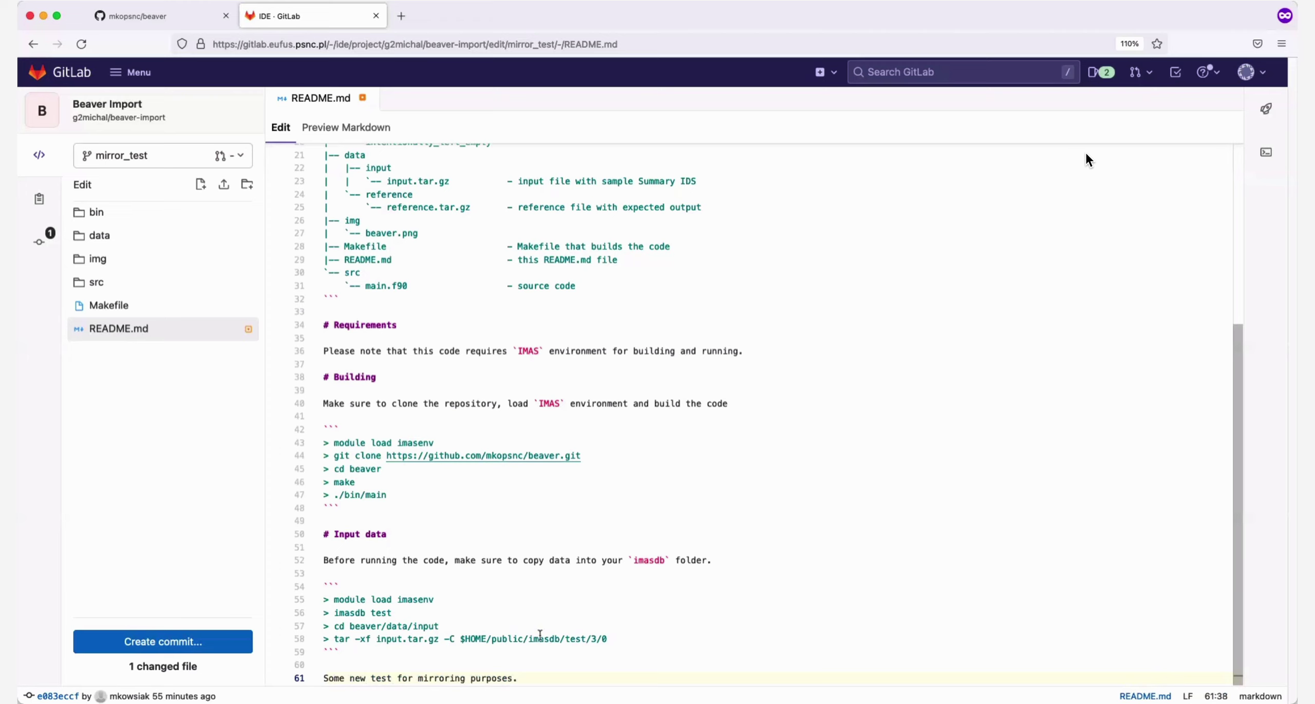
{"action": "left_click", "coordinate": [175, 644]}
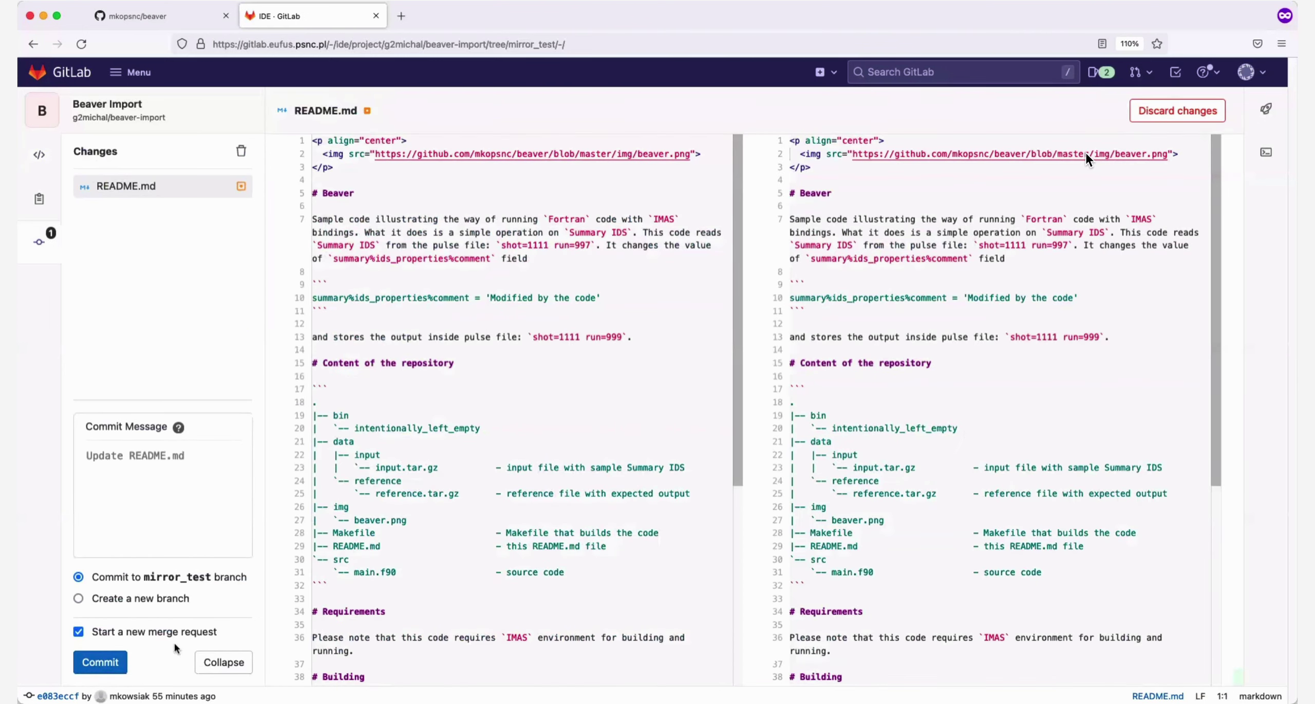
{"action": "left_click", "coordinate": [100, 662]}
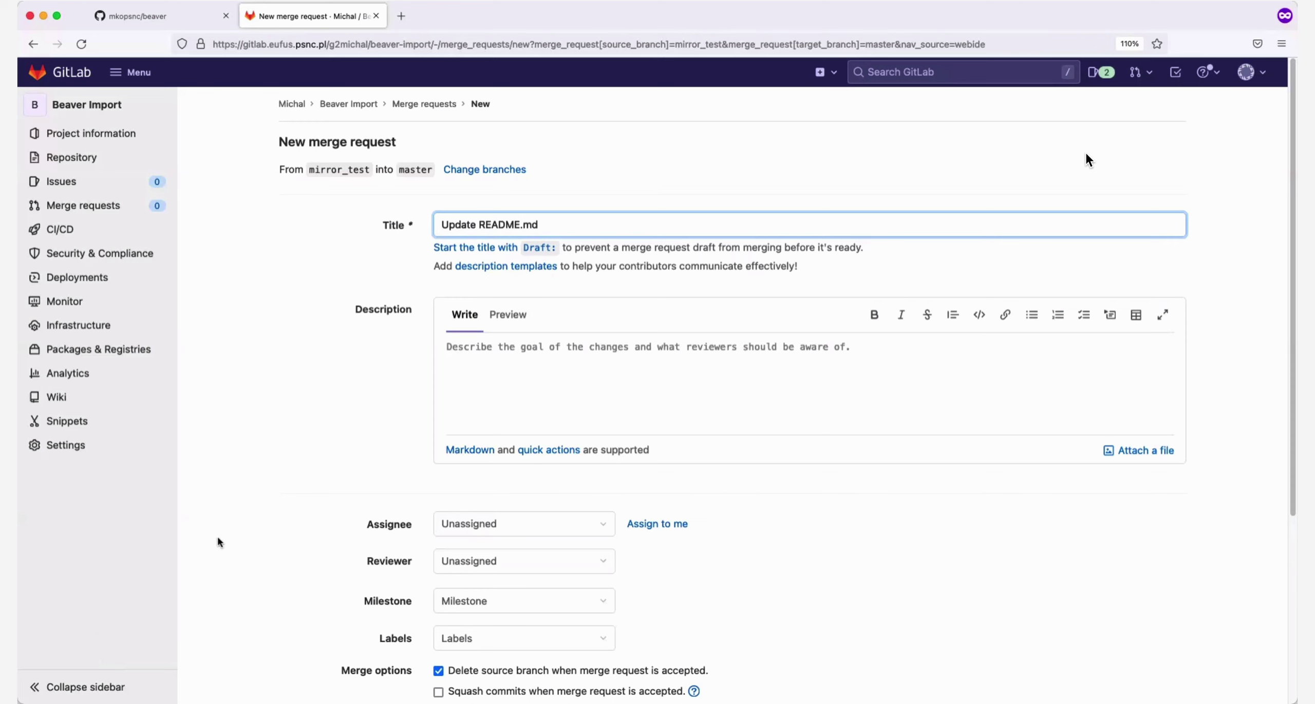
In Settings > Repository, expand Mirroring repositories and run Update now on the GitHub mirror
{"action": "scroll", "coordinate": [218, 538], "scroll_direction": "down", "scroll_amount": 1}
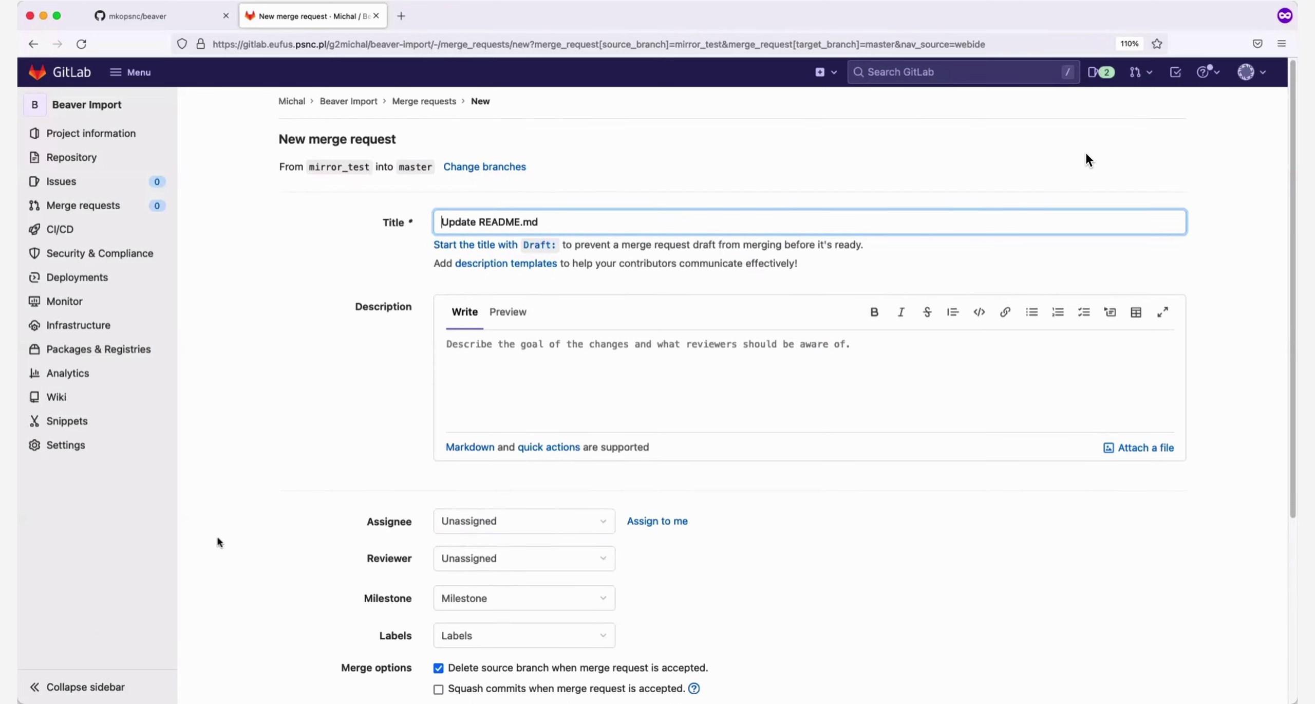
{"action": "mouse_move", "coordinate": [74, 455]}
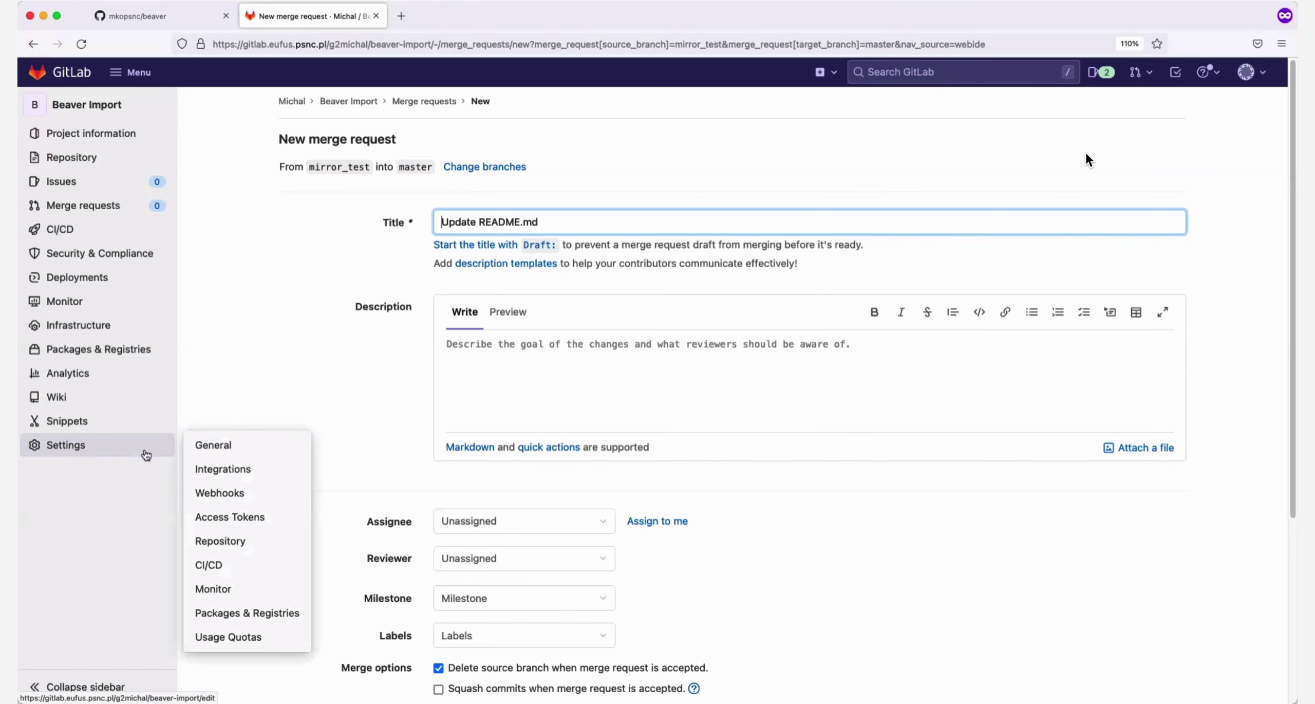
{"action": "left_click", "coordinate": [240, 546]}
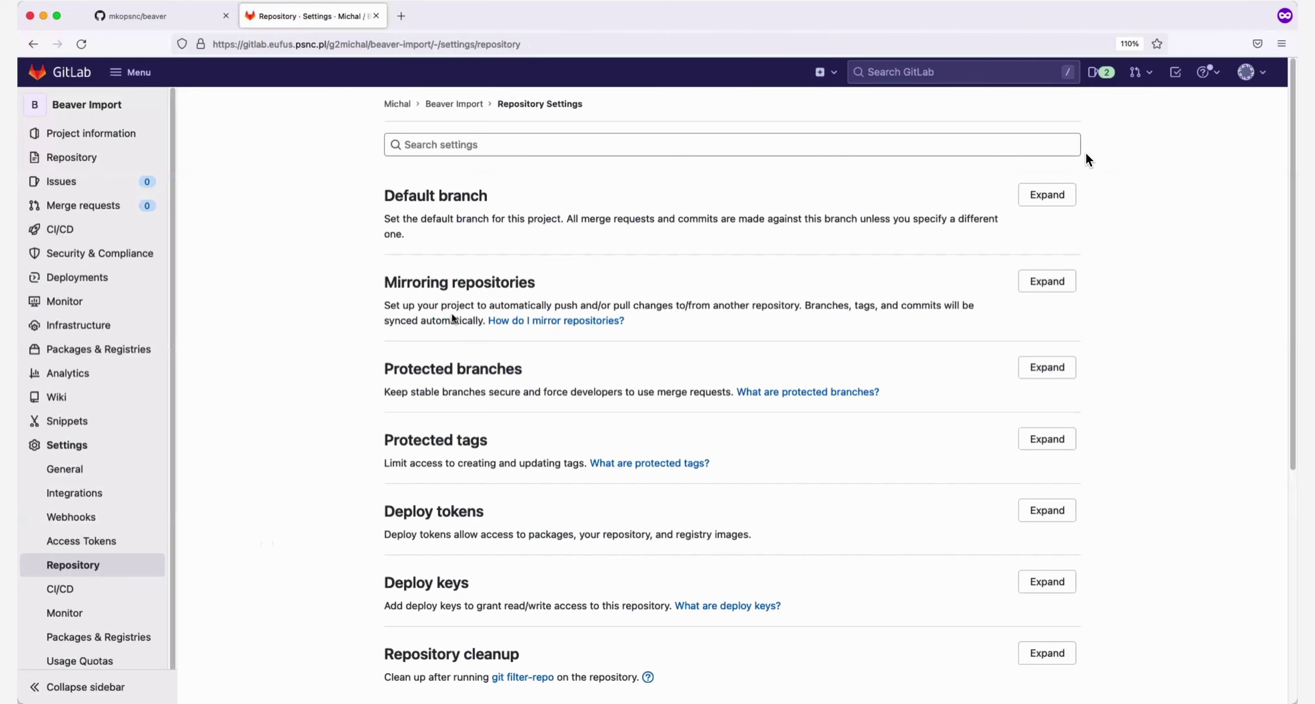
{"action": "left_click", "coordinate": [1064, 282]}
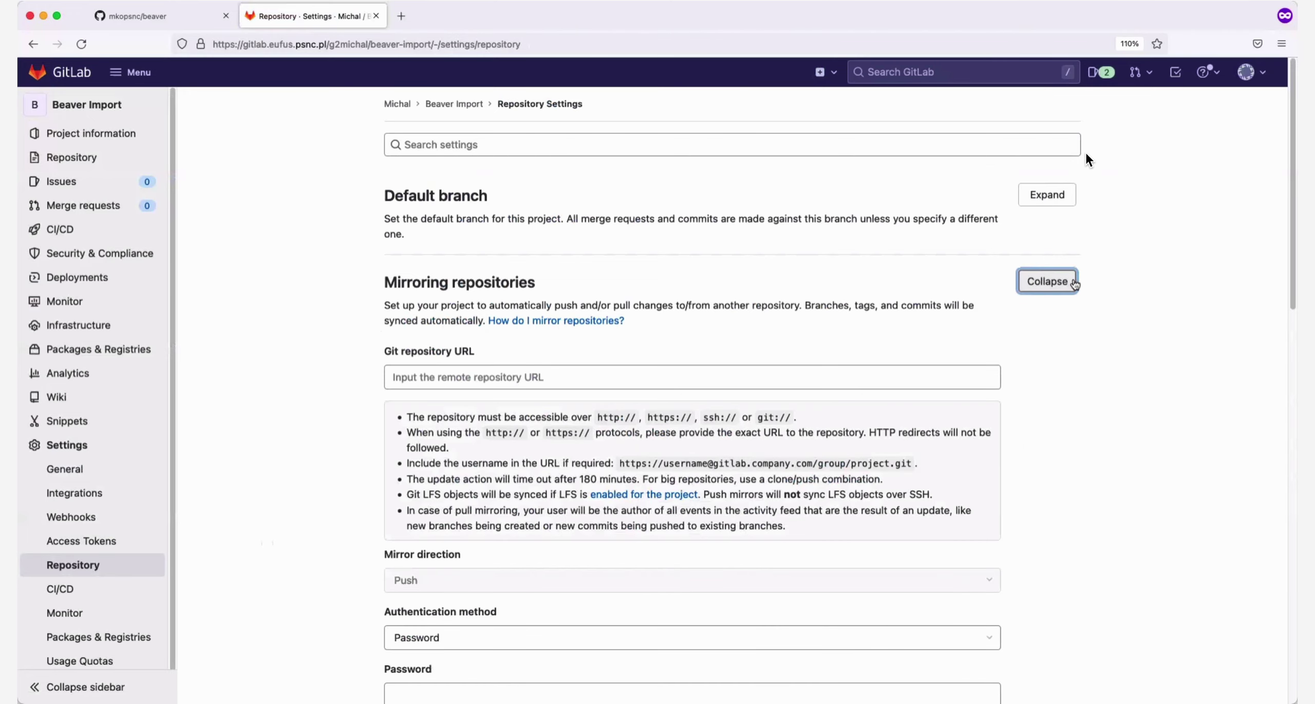
{"action": "scroll", "coordinate": [1088, 159], "scroll_direction": "down", "scroll_amount": 9}
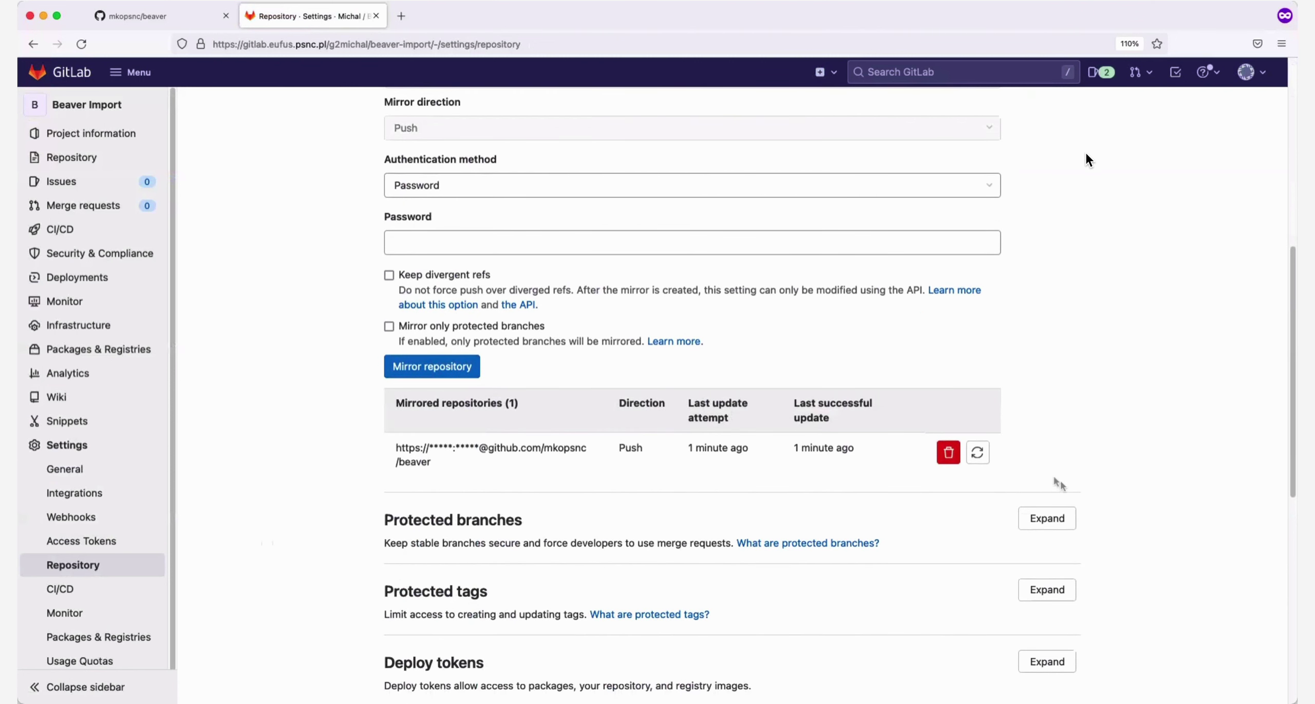
{"action": "left_click", "coordinate": [981, 456]}
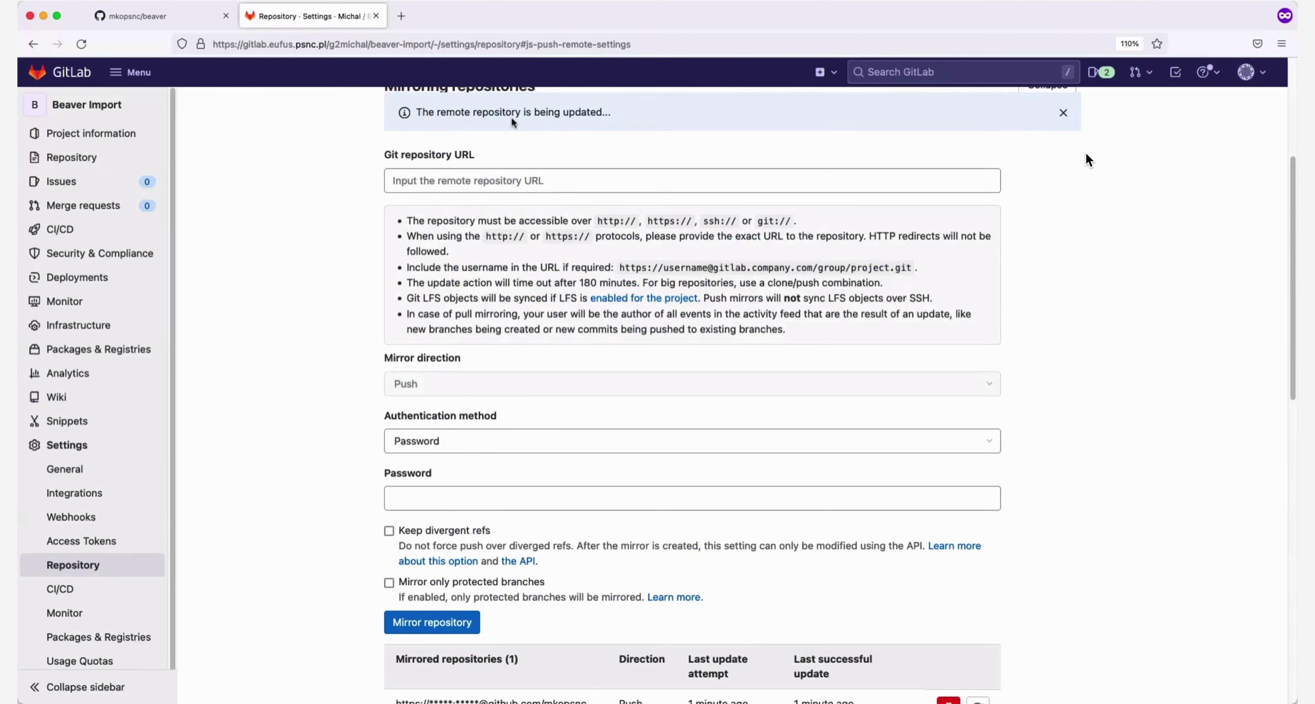
{"action": "scroll", "coordinate": [931, 303], "scroll_direction": "up", "scroll_amount": 3}
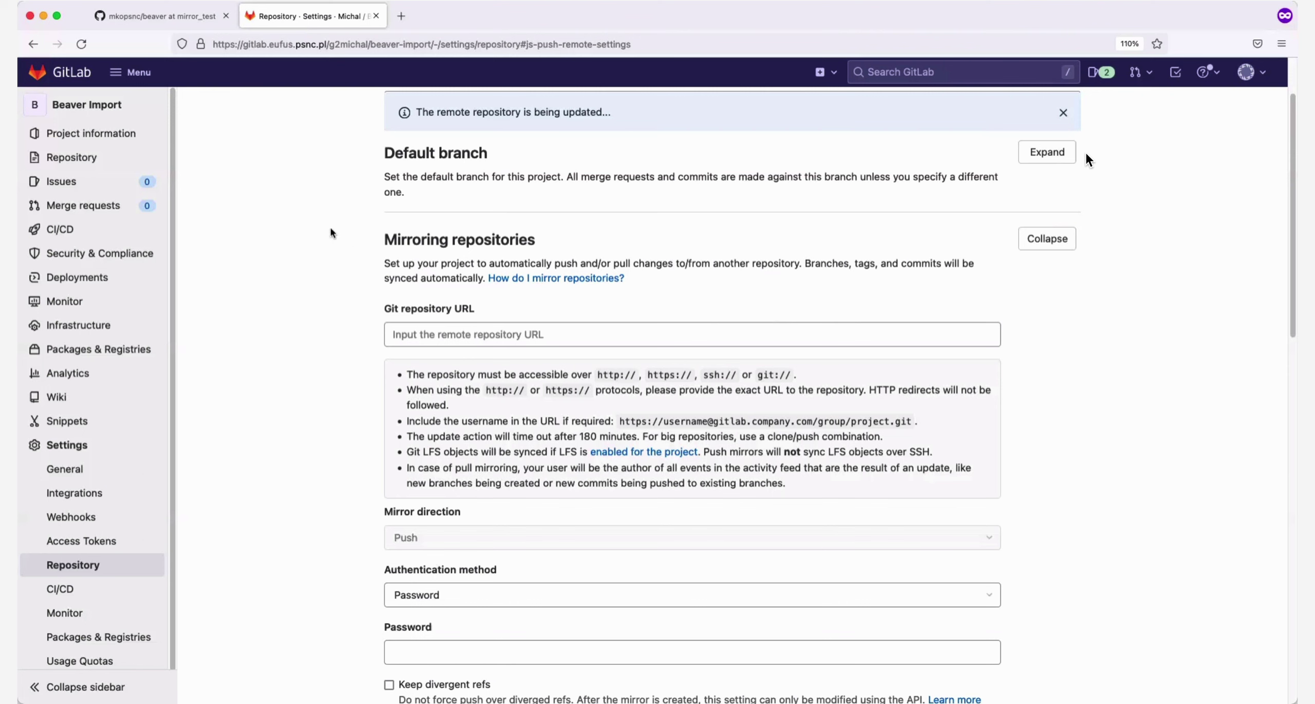
On GitHub, highlight the new mirroring test line in mirror_test's README and check the branch list
{"action": "left_click", "coordinate": [175, 23]}
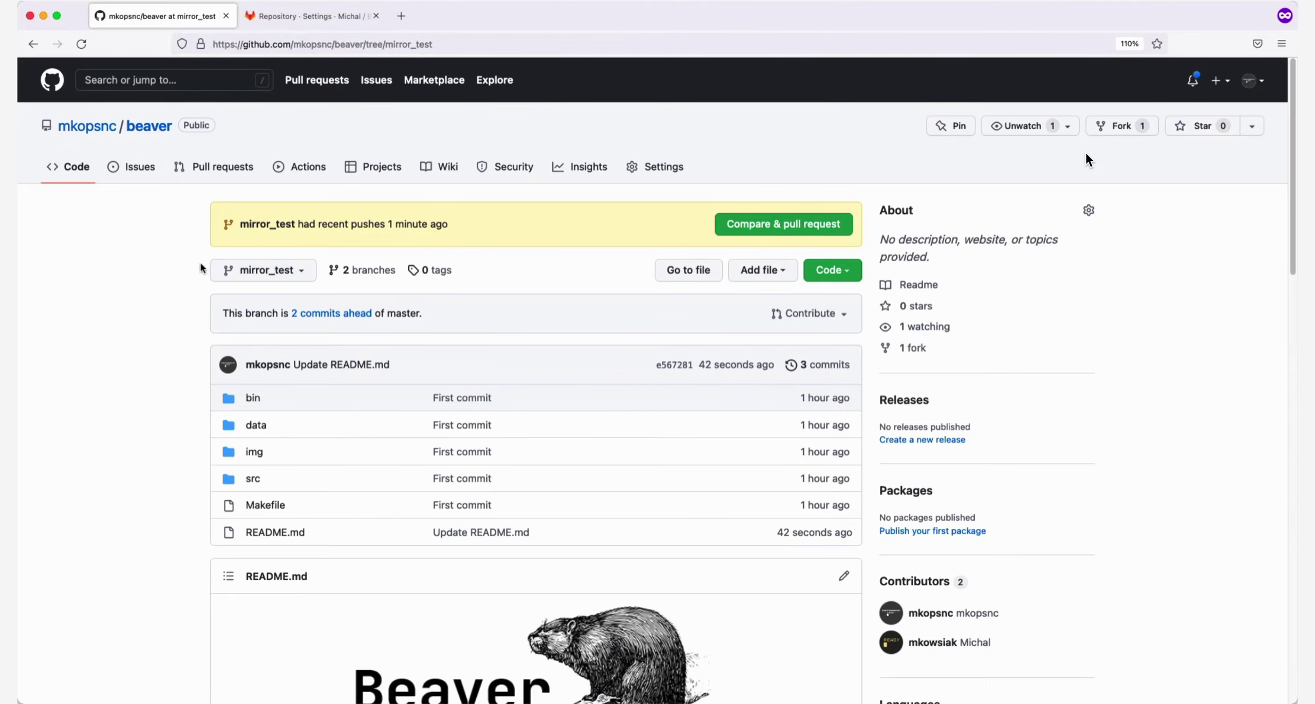
{"action": "scroll", "coordinate": [148, 316], "scroll_direction": "down", "scroll_amount": 6}
{"action": "scroll", "coordinate": [150, 316], "scroll_direction": "down", "scroll_amount": 10}
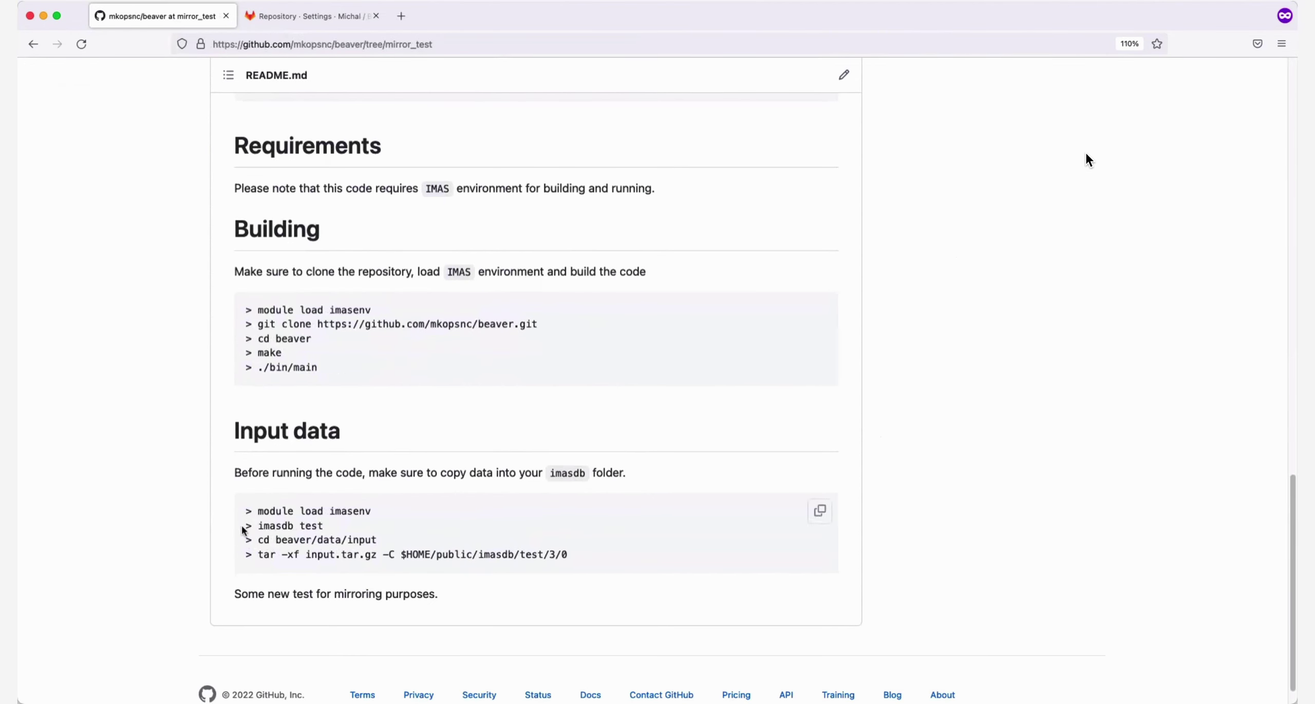
{"action": "left_click_drag", "start_coordinate": [235, 594], "coordinate": [438, 596]}
{"action": "scroll", "coordinate": [318, 583], "scroll_direction": "up", "scroll_amount": 10}
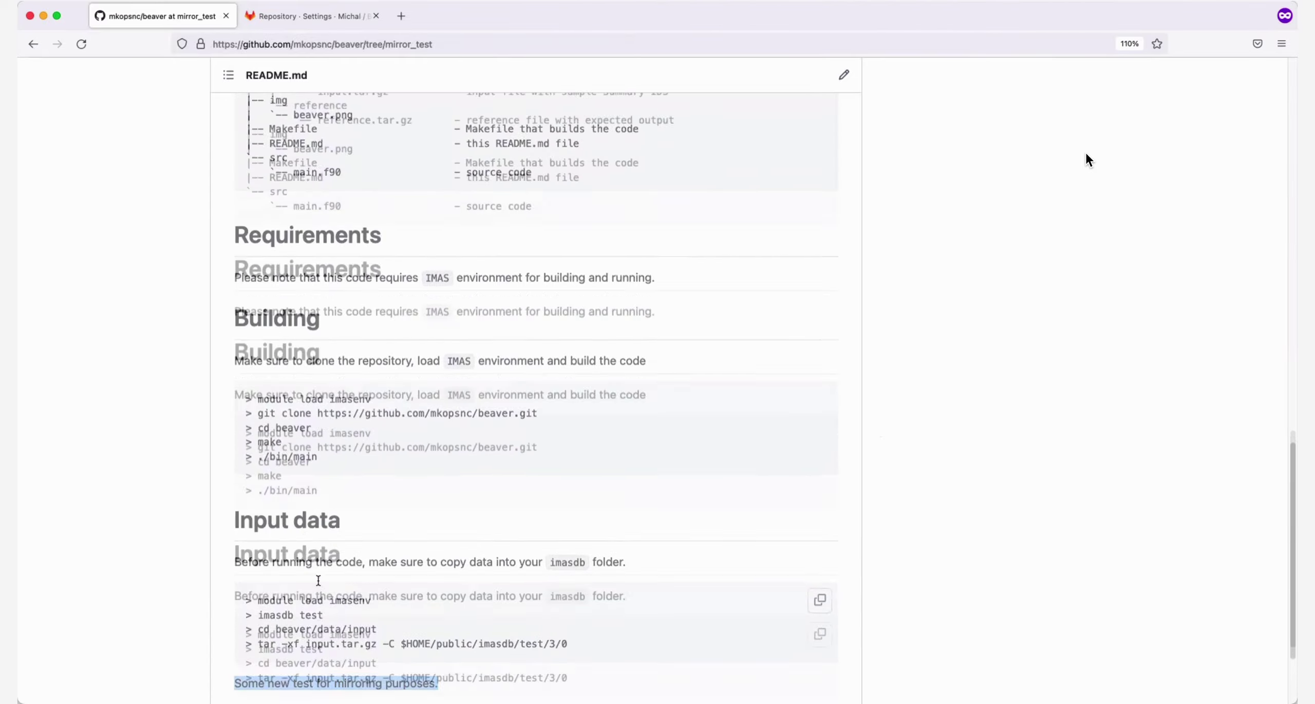
{"action": "scroll", "coordinate": [317, 579], "scroll_direction": "up", "scroll_amount": 5}
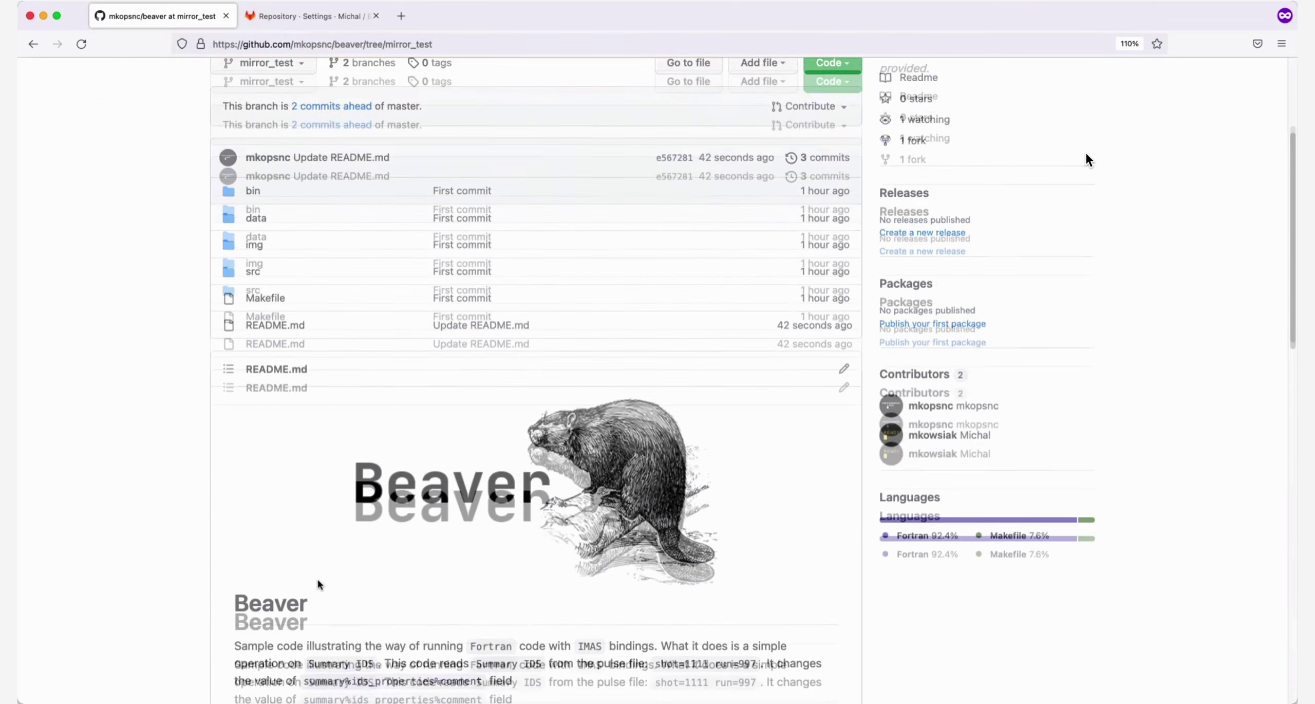
{"action": "left_click", "coordinate": [303, 277]}
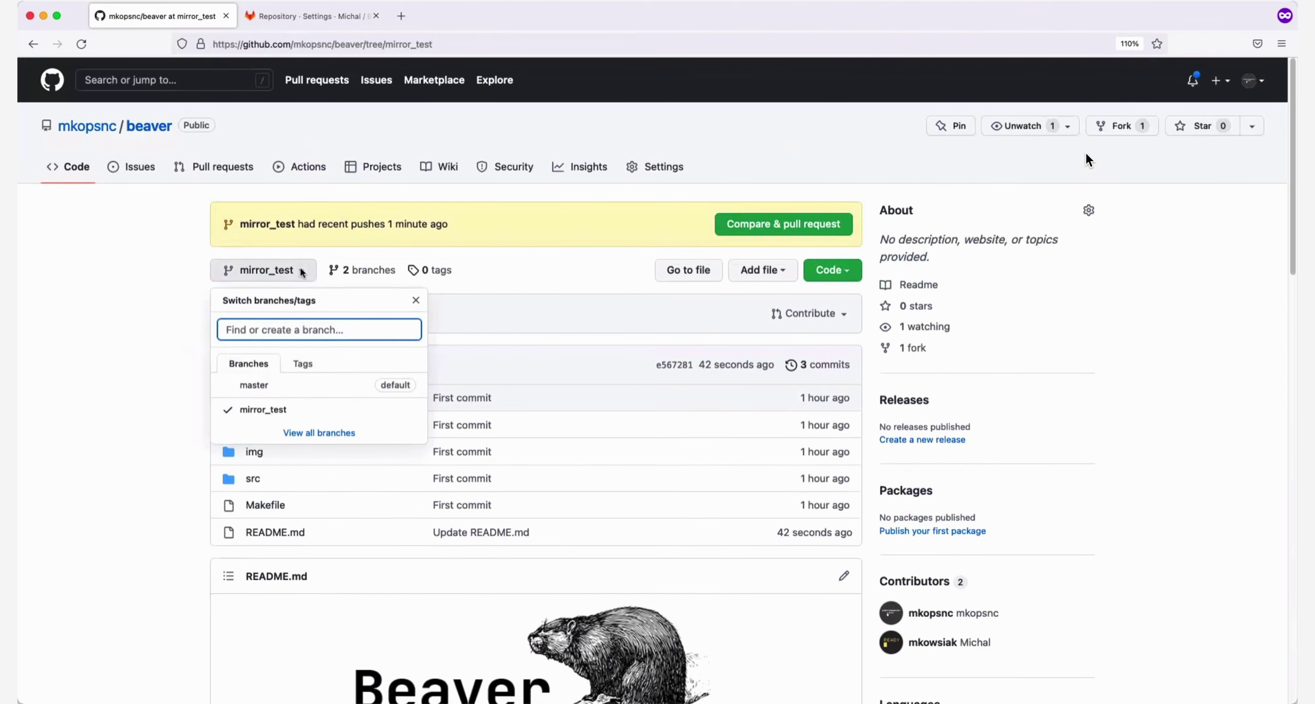
{"action": "left_click", "coordinate": [302, 272]}
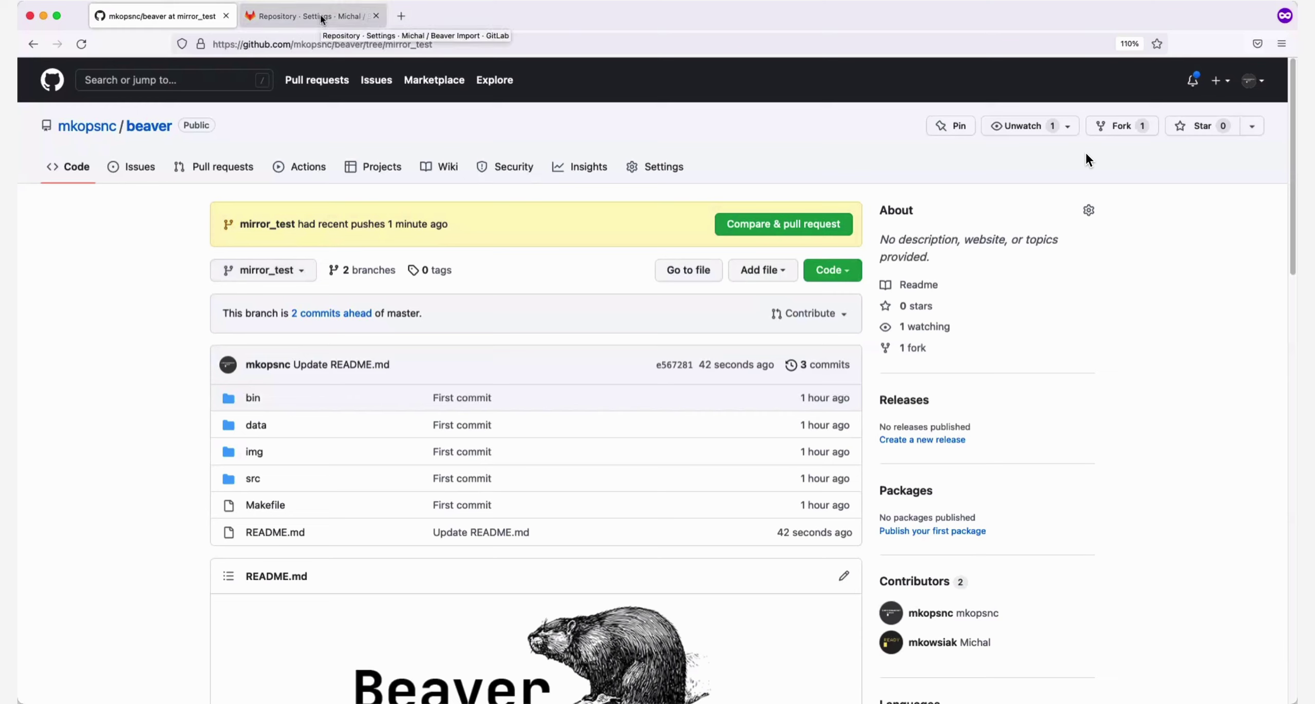